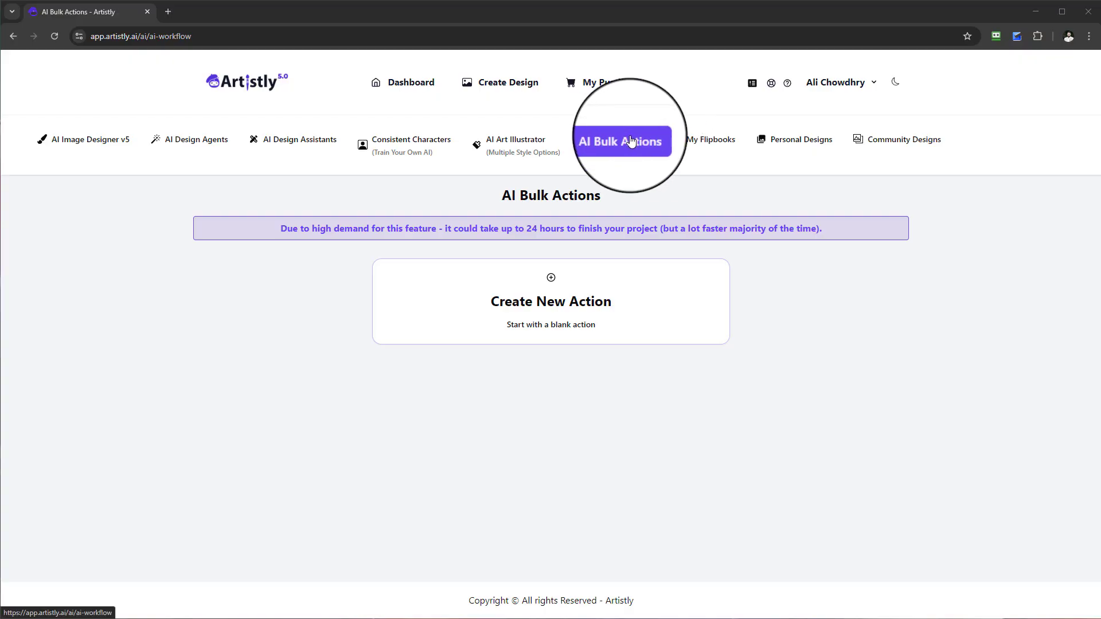
Go to the design creator, choose the Fast AI Image Designer and open its AI Bulk Actions page
left_click(502, 91)
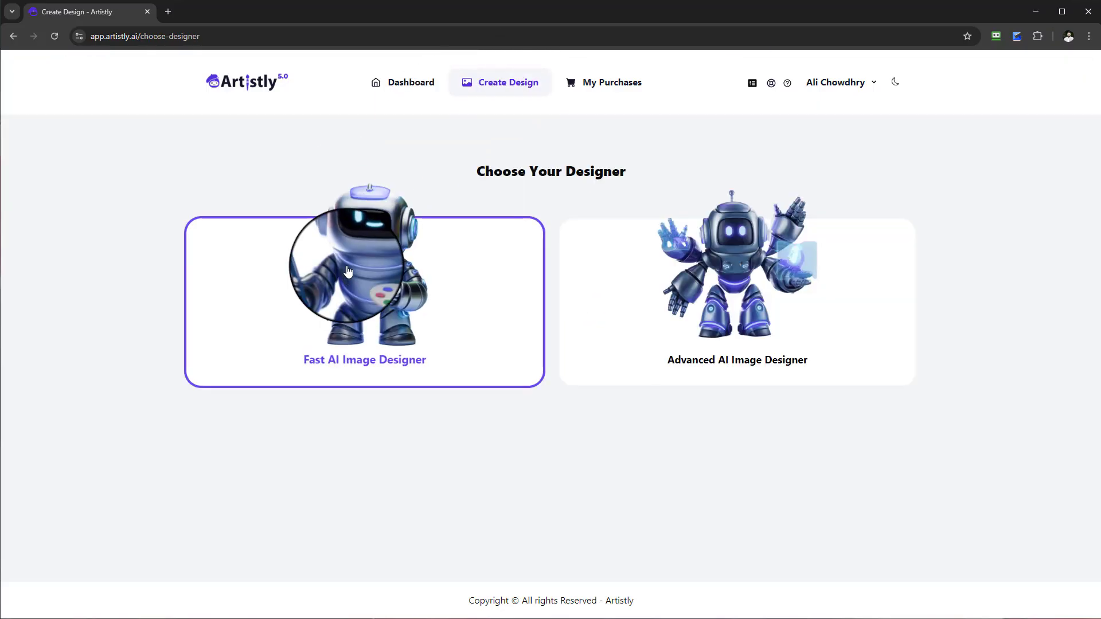
left_click(448, 357)
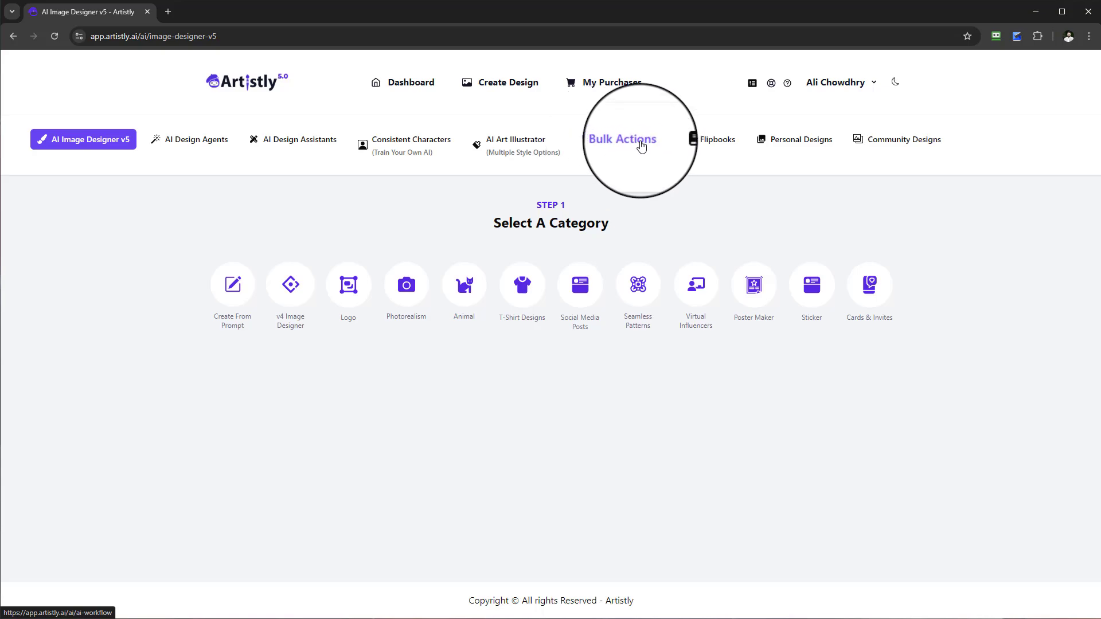
left_click(641, 147)
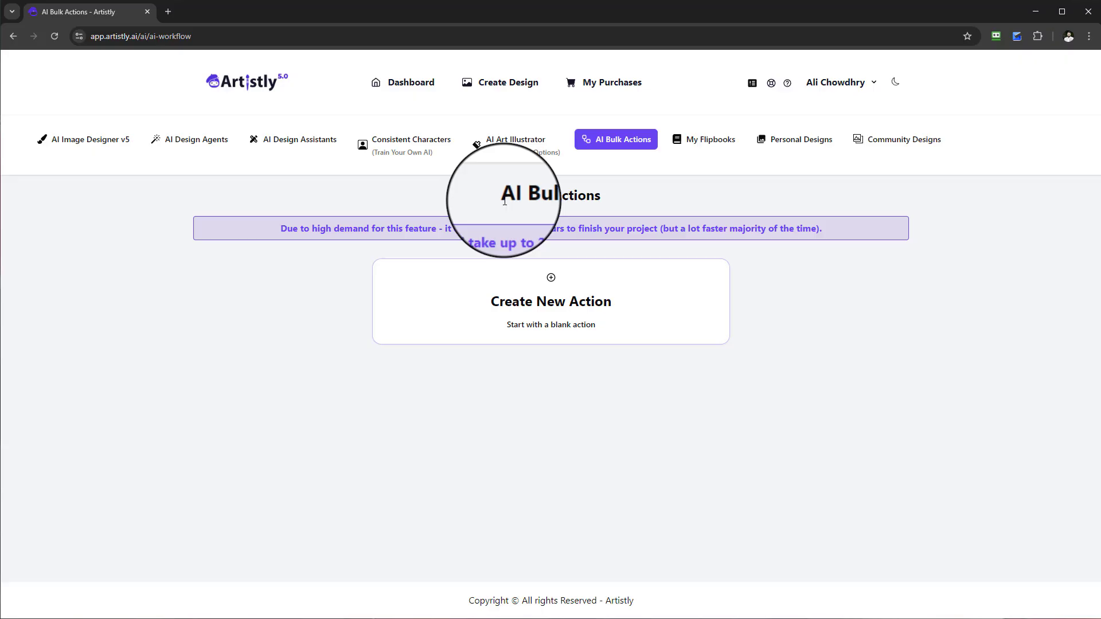
left_click_drag(504, 201, 605, 205)
left_click(654, 208)
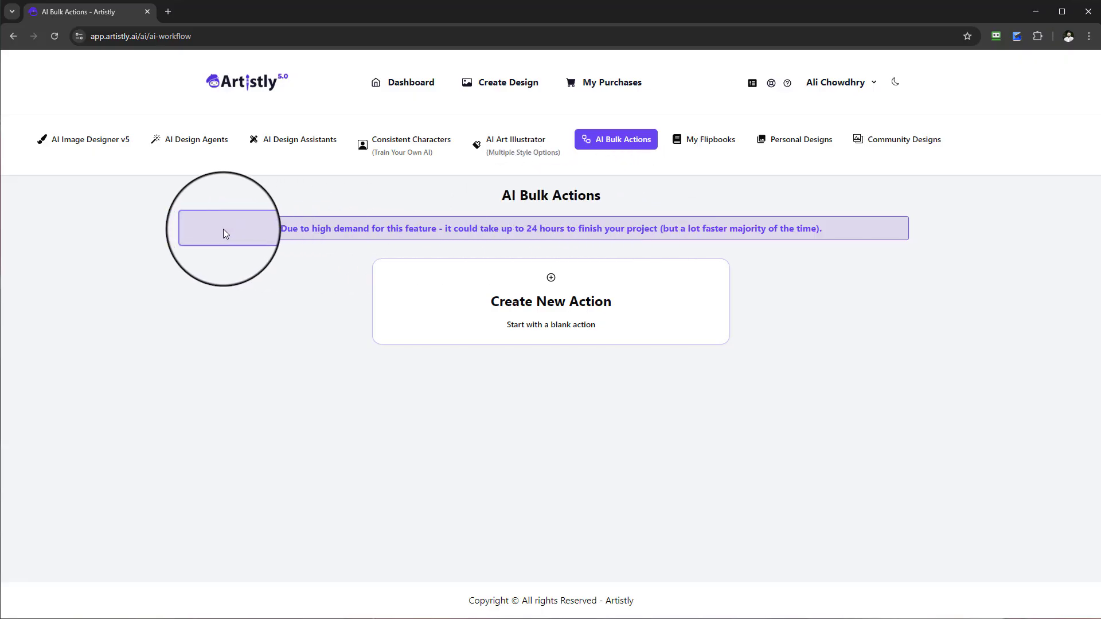
left_click_drag(281, 231, 309, 220)
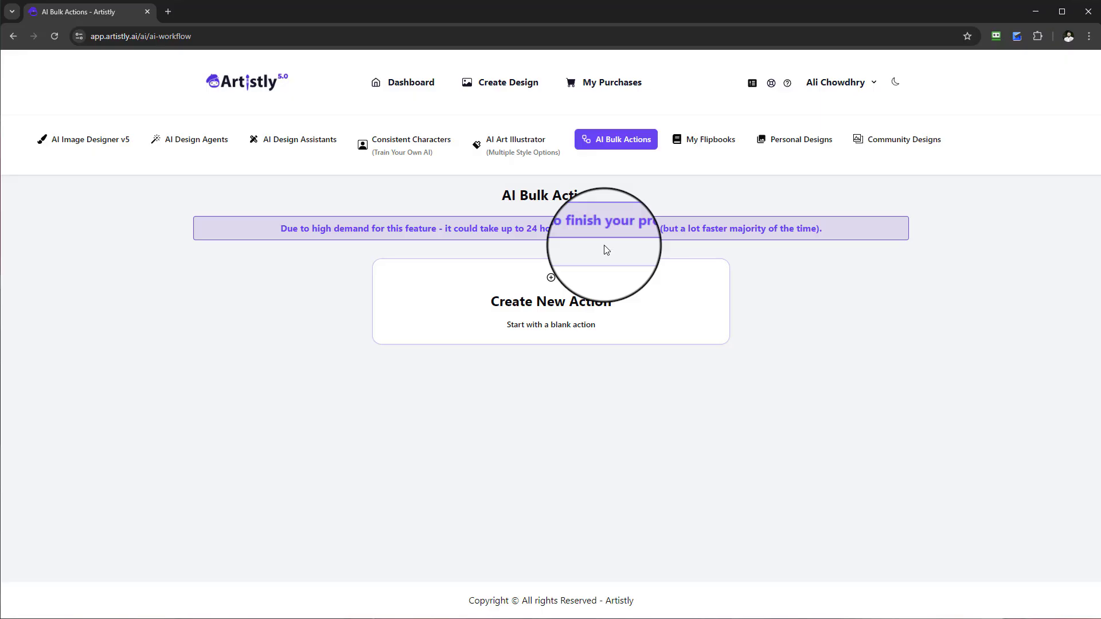
Start a blank bulk action and browse the media library for source images, loading more designs
left_click(508, 313)
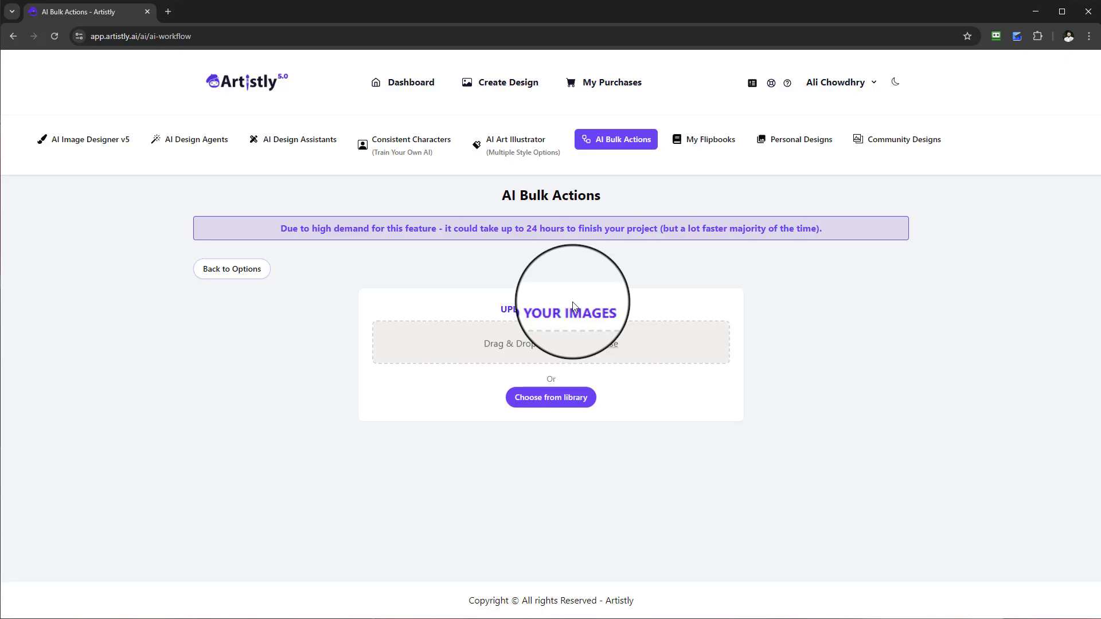
left_click(542, 402)
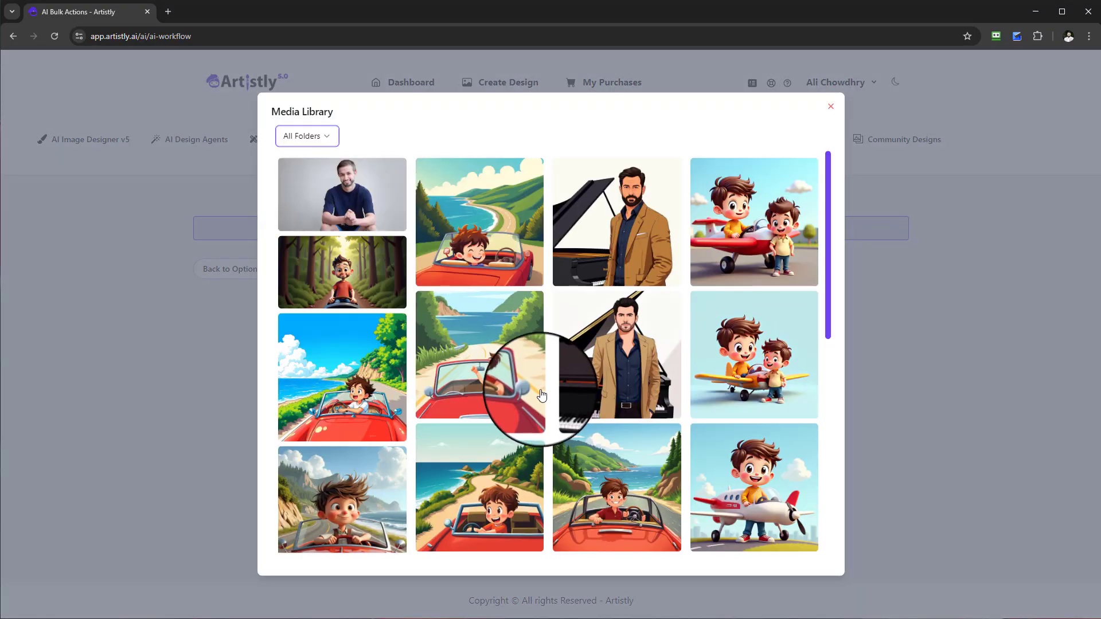
scroll(559, 435, "down", 10)
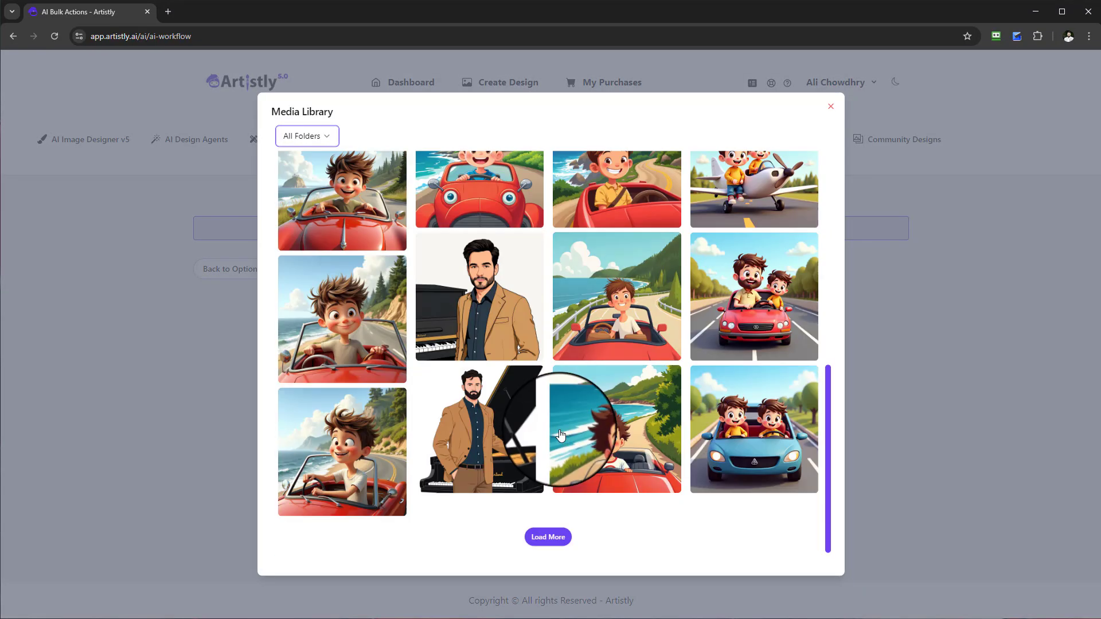
left_click(543, 531)
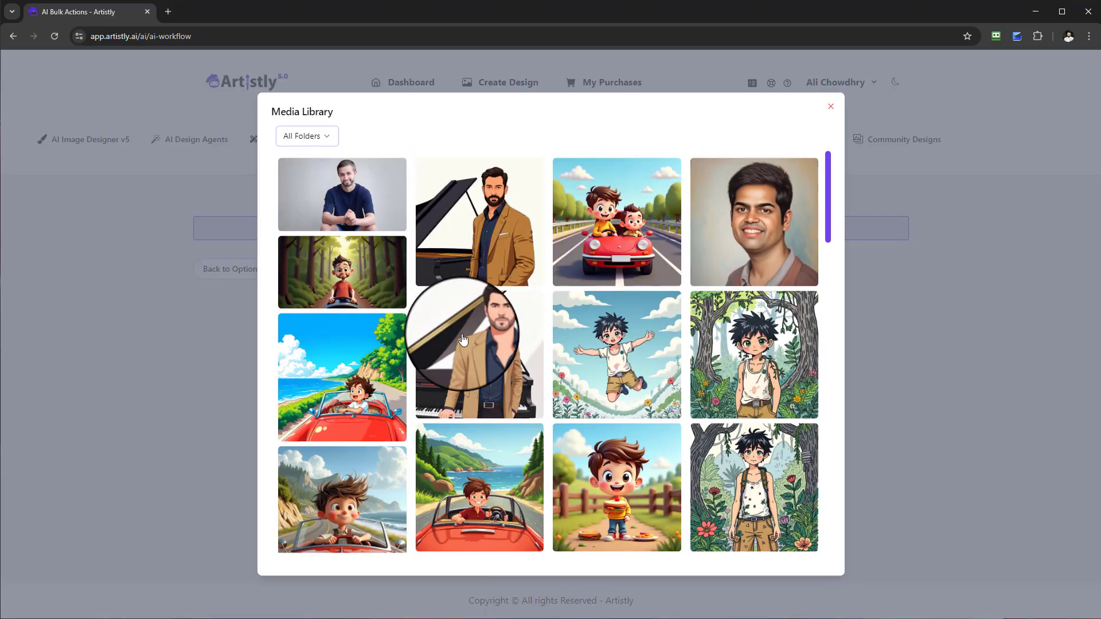
scroll(554, 370, "down", 12)
scroll(663, 395, "down", 10)
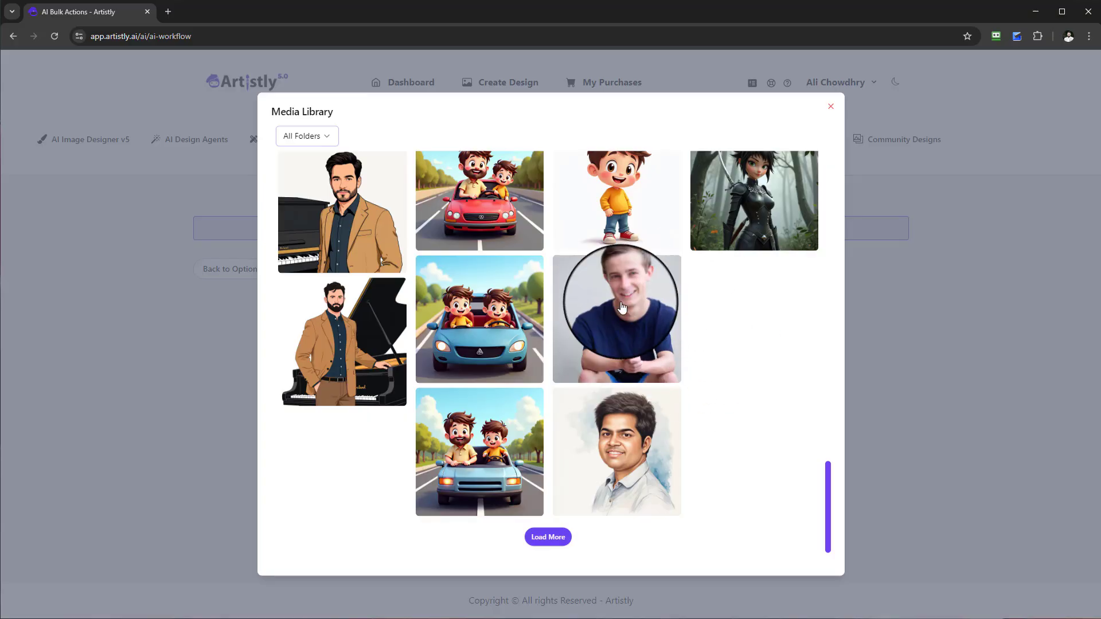
Add only the library photo of the seated young man in the navy T-shirt to the action's images
left_click(624, 329)
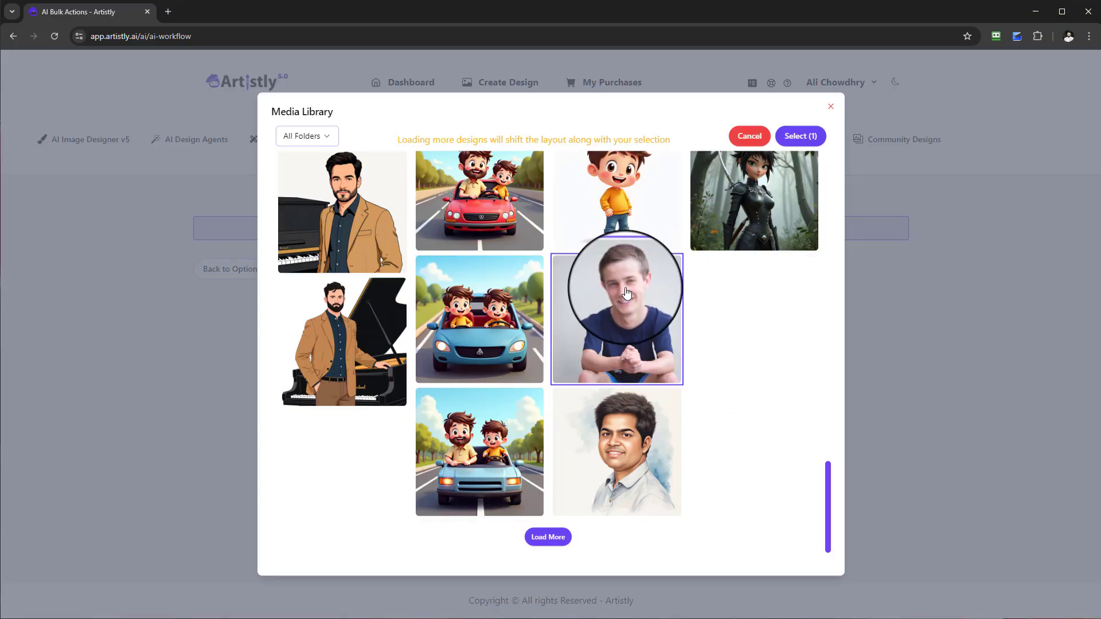
left_click(785, 198)
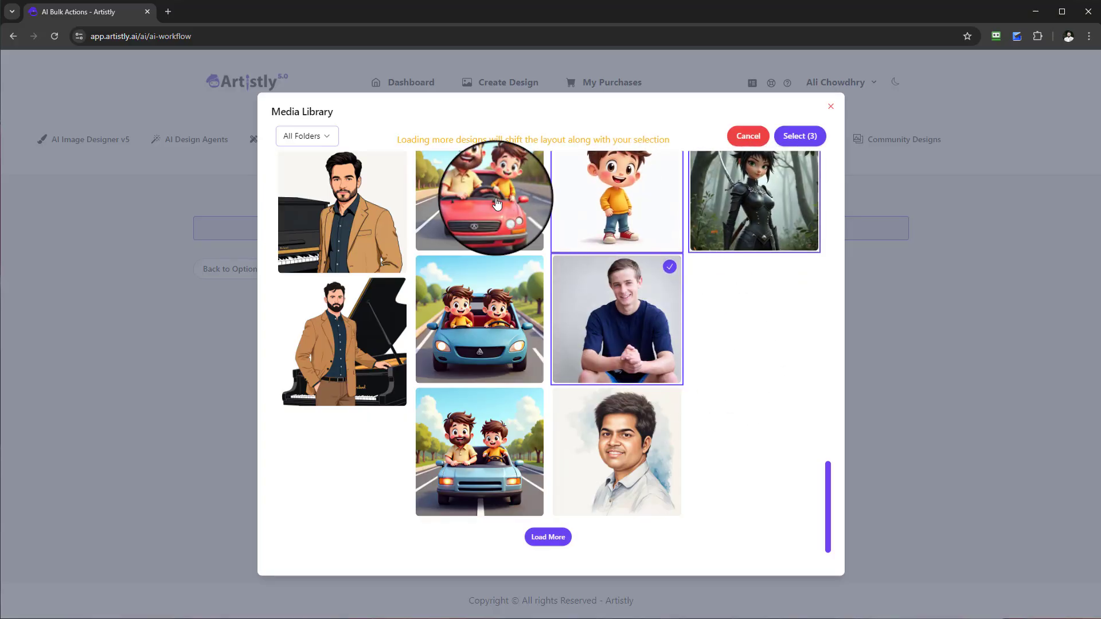
left_click(539, 211)
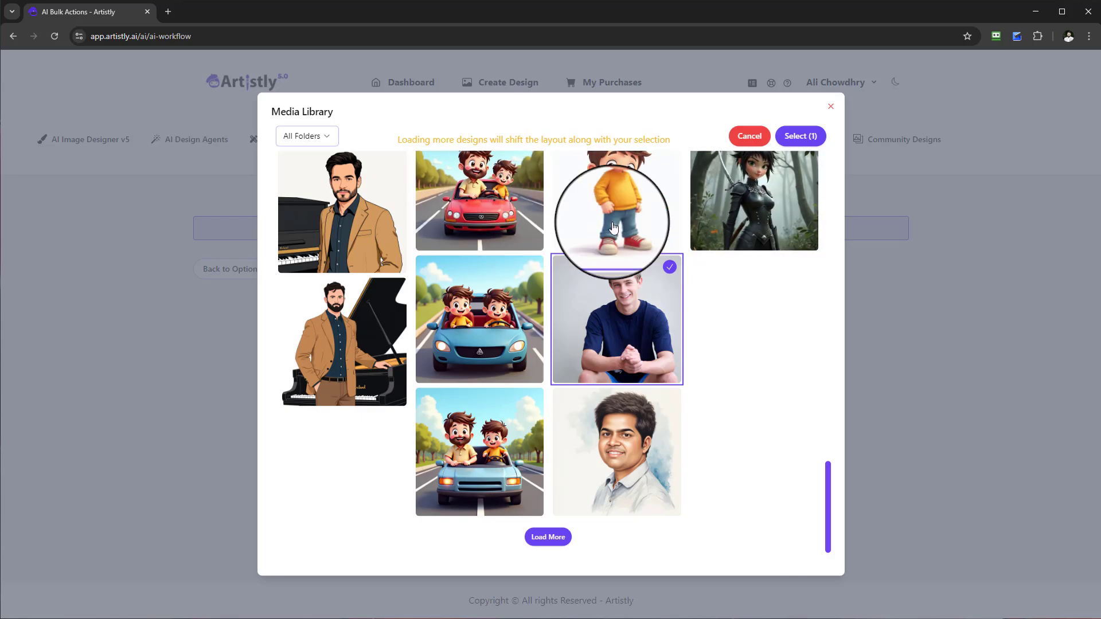
left_click(539, 538)
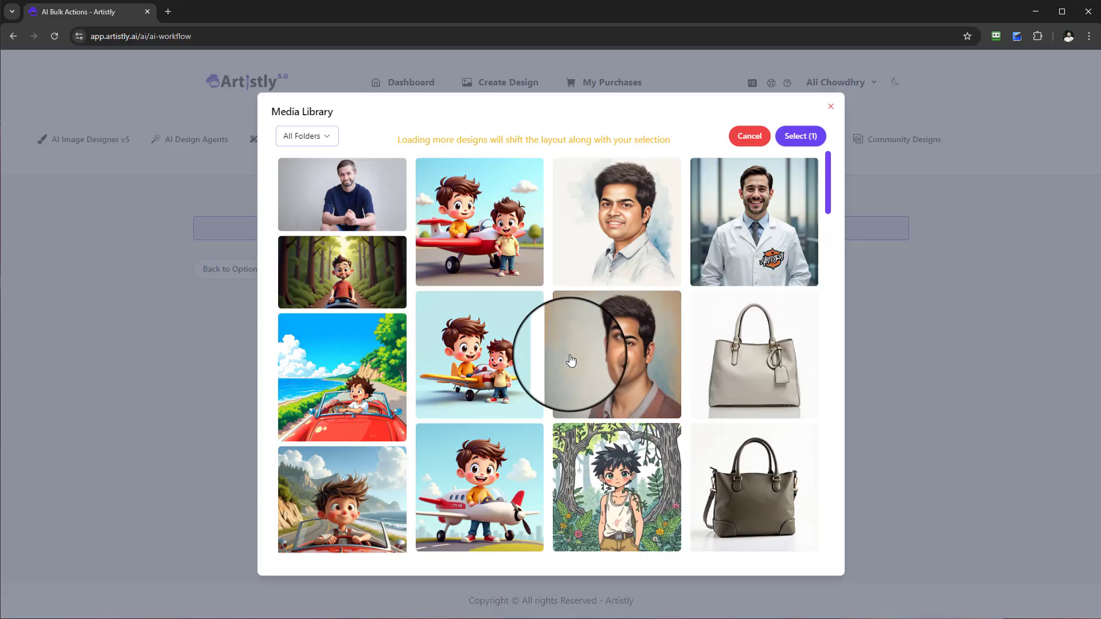
scroll(571, 361, "down", 10)
scroll(624, 406, "down", 10)
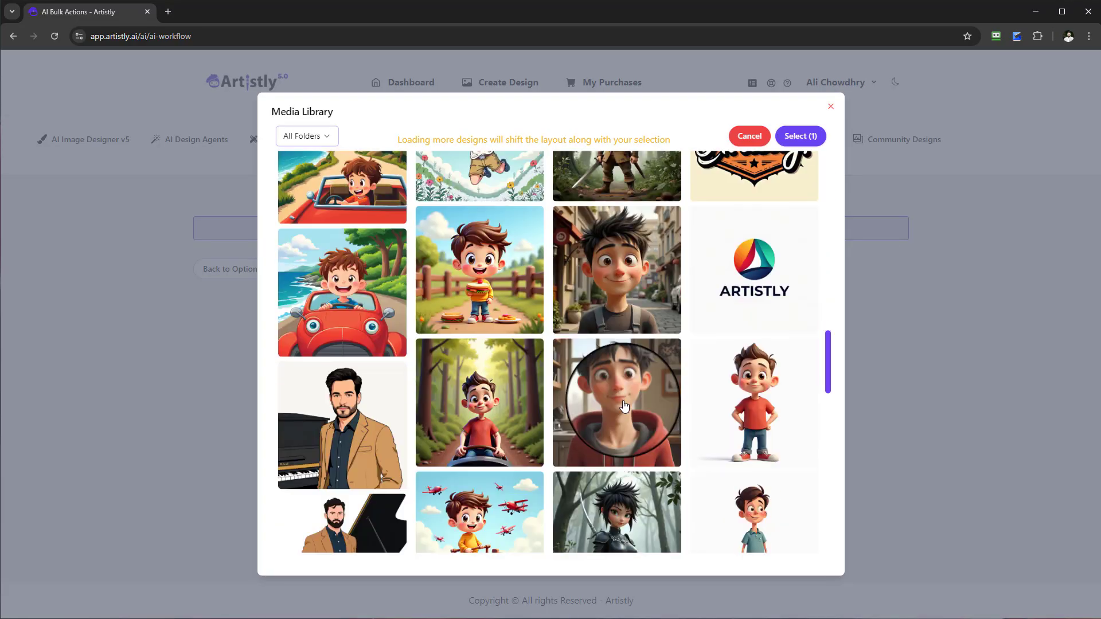
left_click(804, 141)
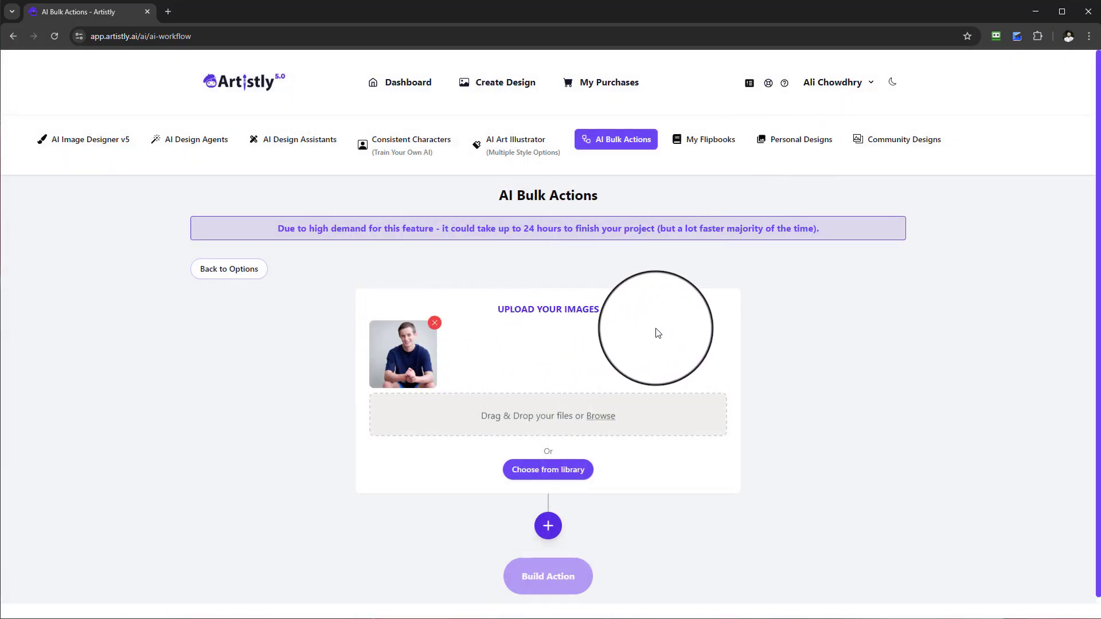
left_click(554, 476)
left_click(602, 235)
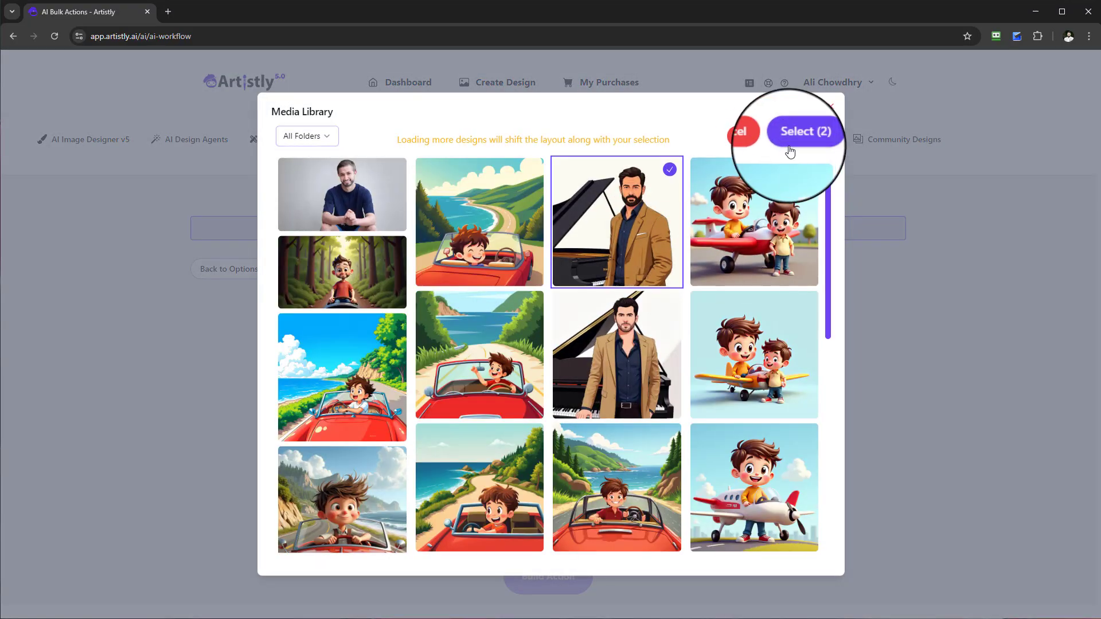
left_click(801, 135)
left_click(507, 323)
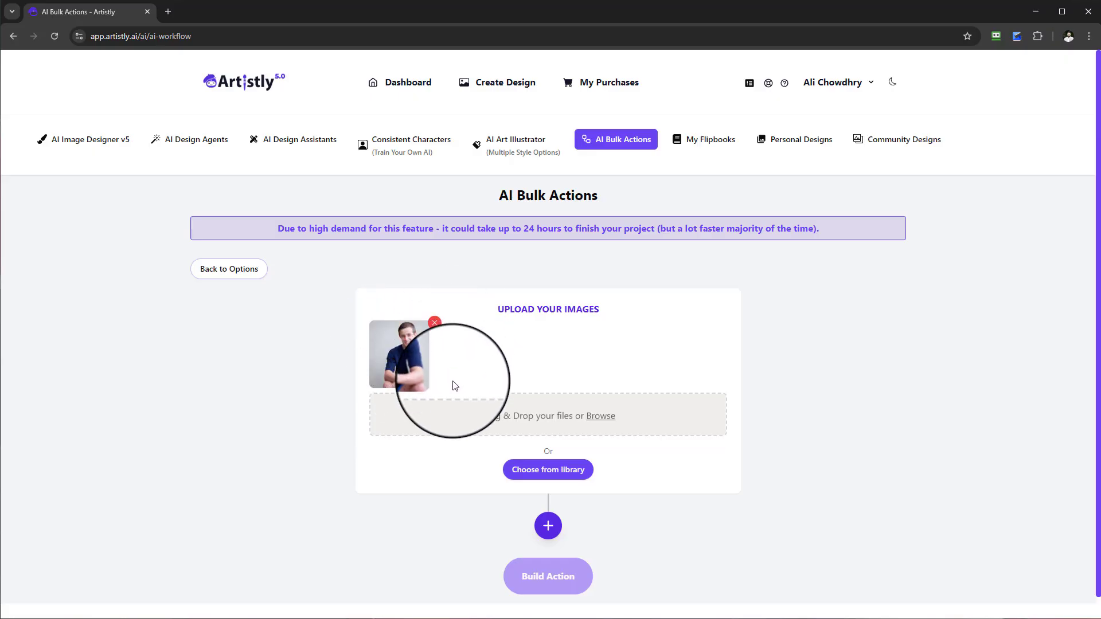
Add the library photo of the man in a dark suit standing in the corridor as a second source image
scroll(519, 349, "down", 1)
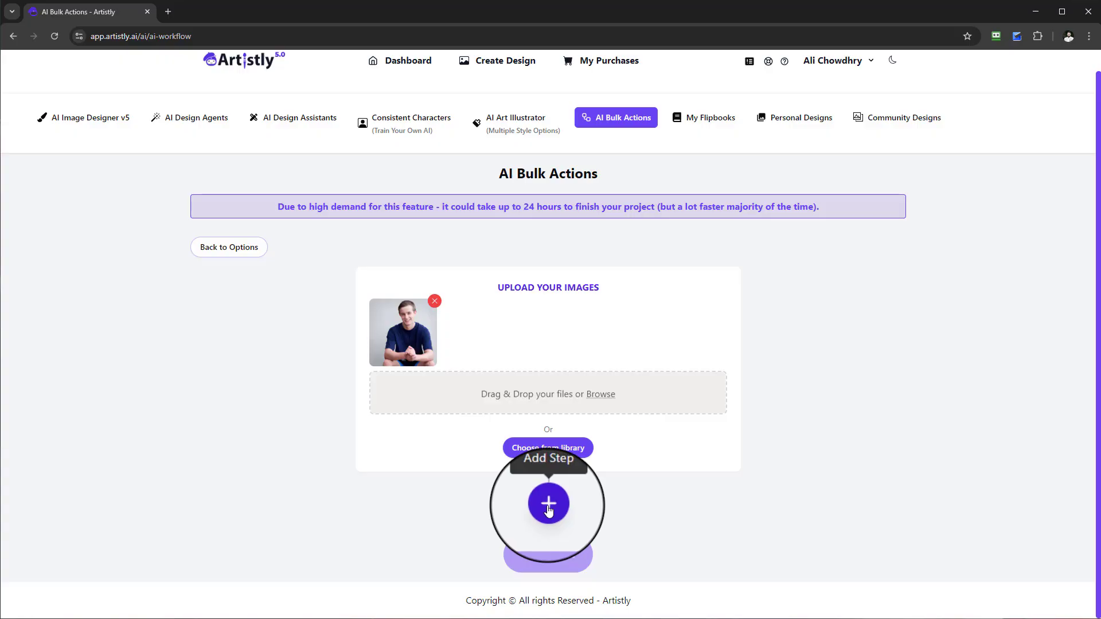
left_click(549, 448)
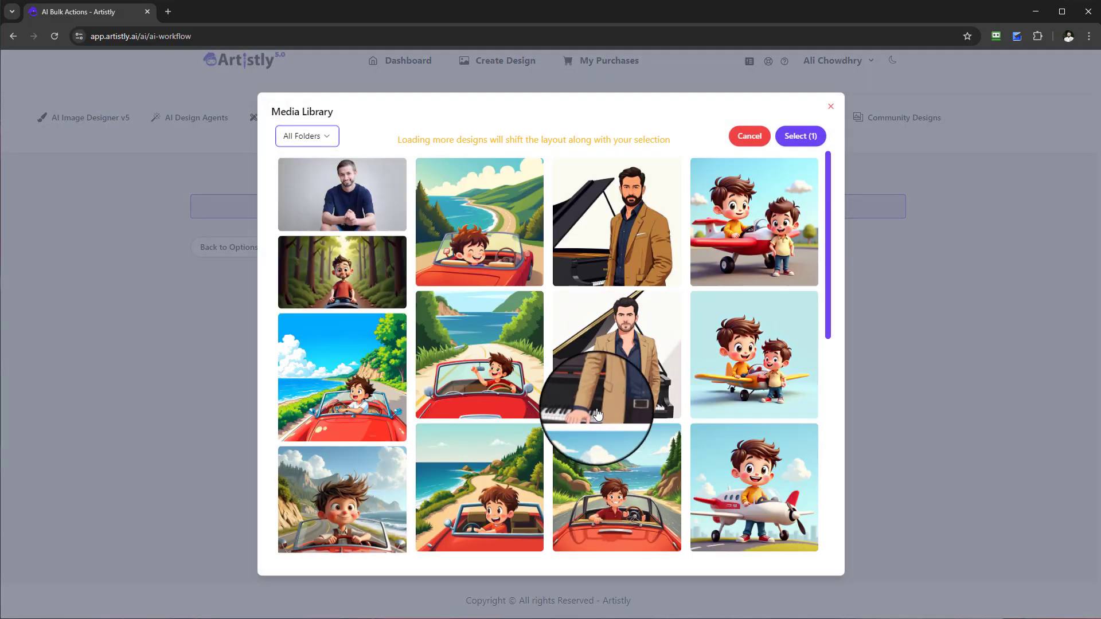
scroll(597, 414, "down", 10)
scroll(616, 421, "down", 10)
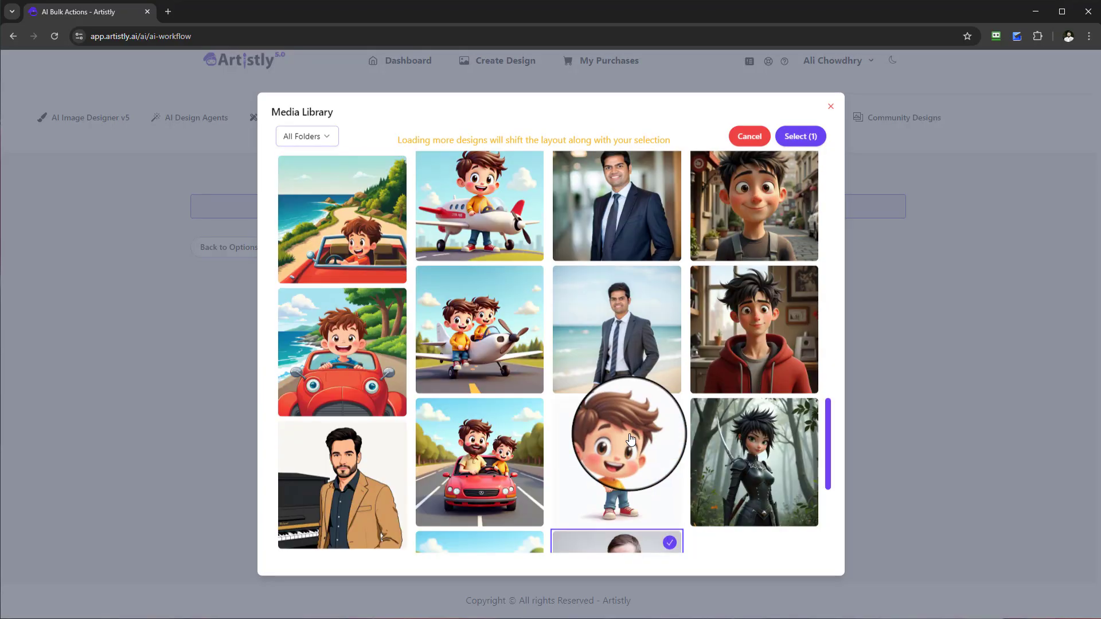
scroll(629, 440, "up", 2)
left_click(614, 312)
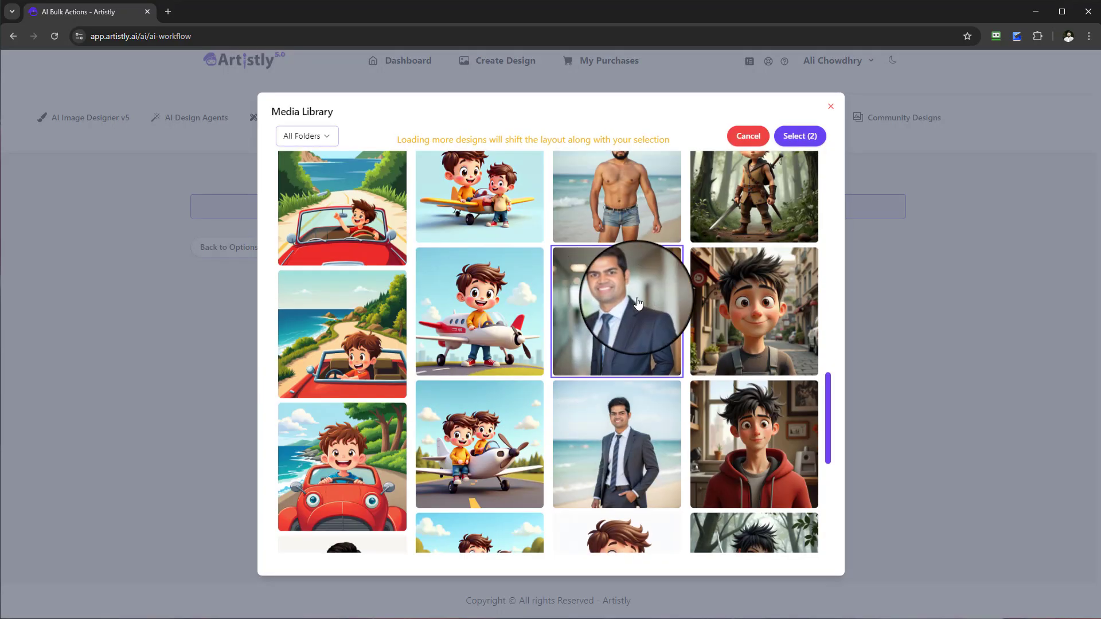
left_click(803, 137)
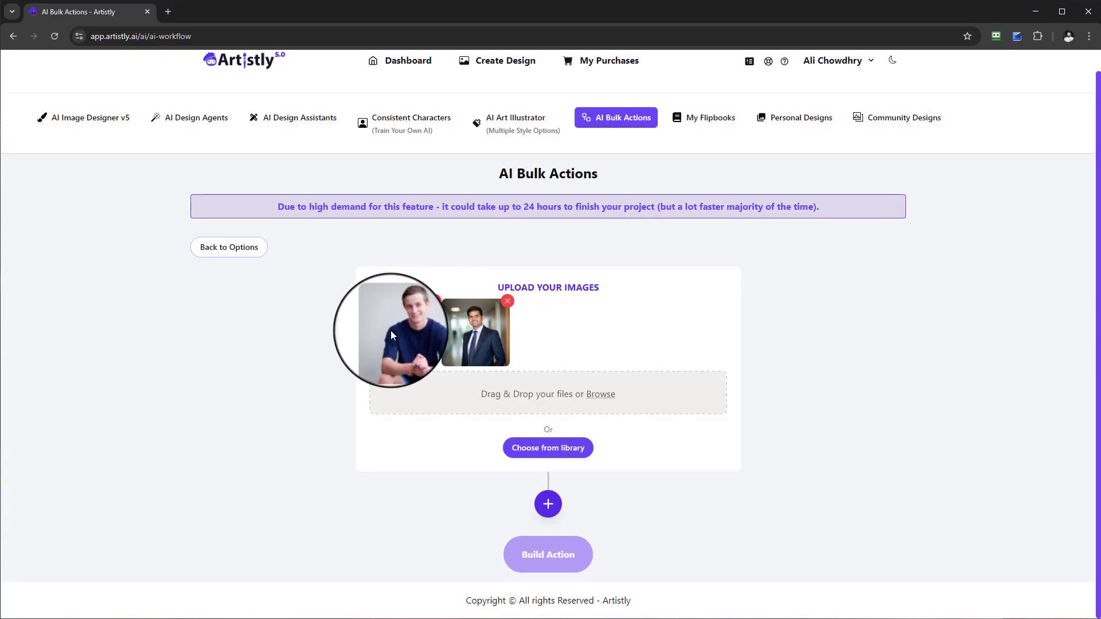
Add a Face Swap step to the action and upload ME.jpg as its face image
left_click(548, 505)
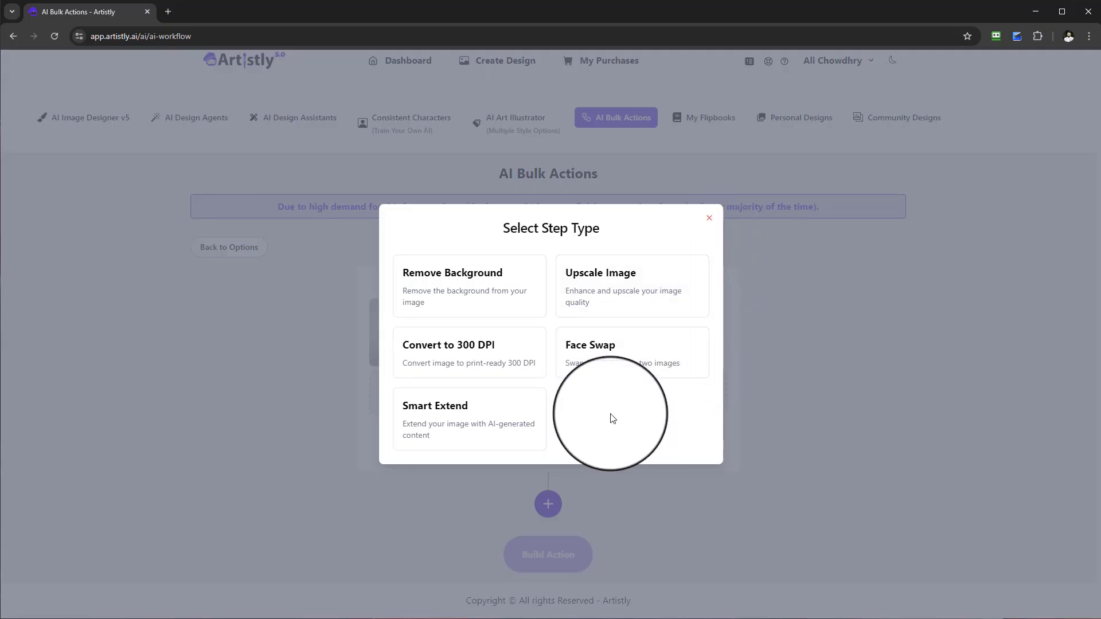
left_click(608, 354)
scroll(608, 370, "down", 1)
scroll(606, 369, "down", 4)
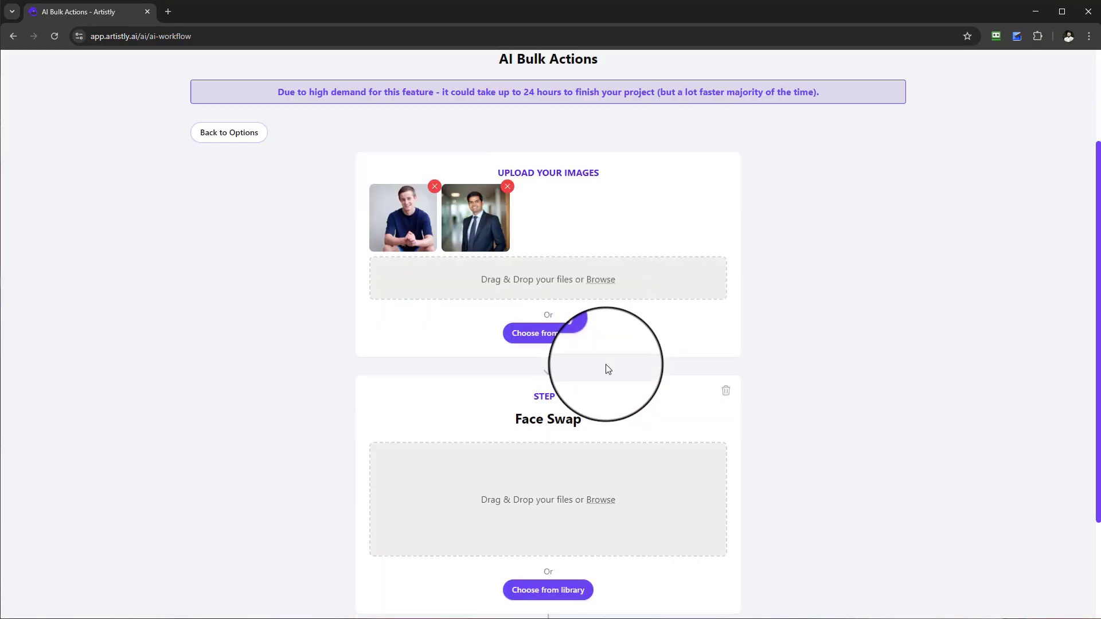
scroll(518, 356, "up", 2)
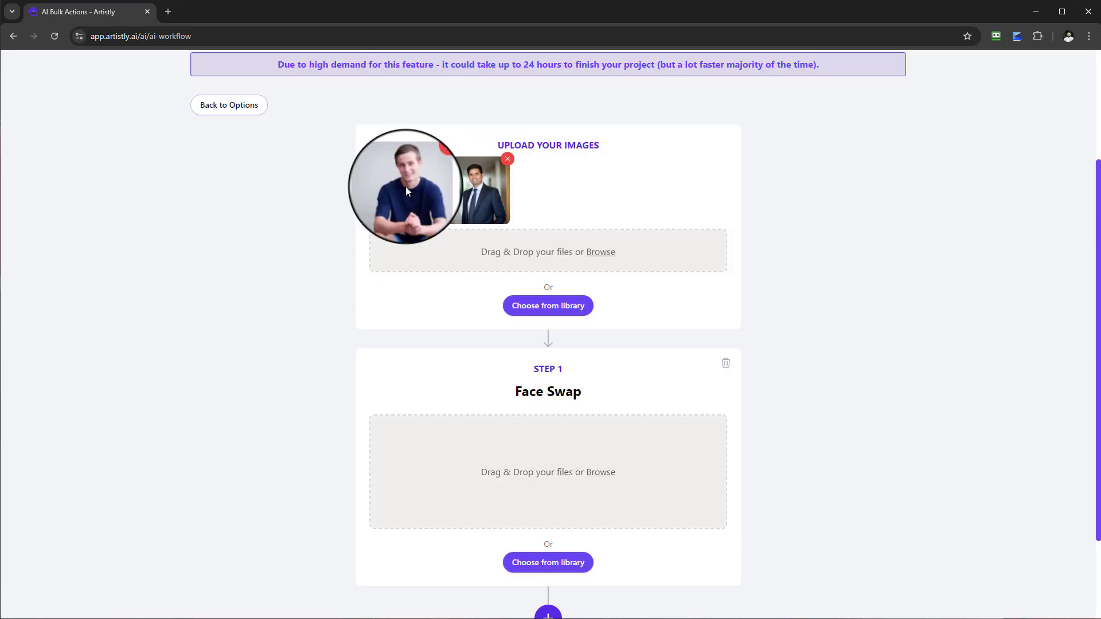
scroll(592, 376, "down", 1)
scroll(592, 376, "down", 1)
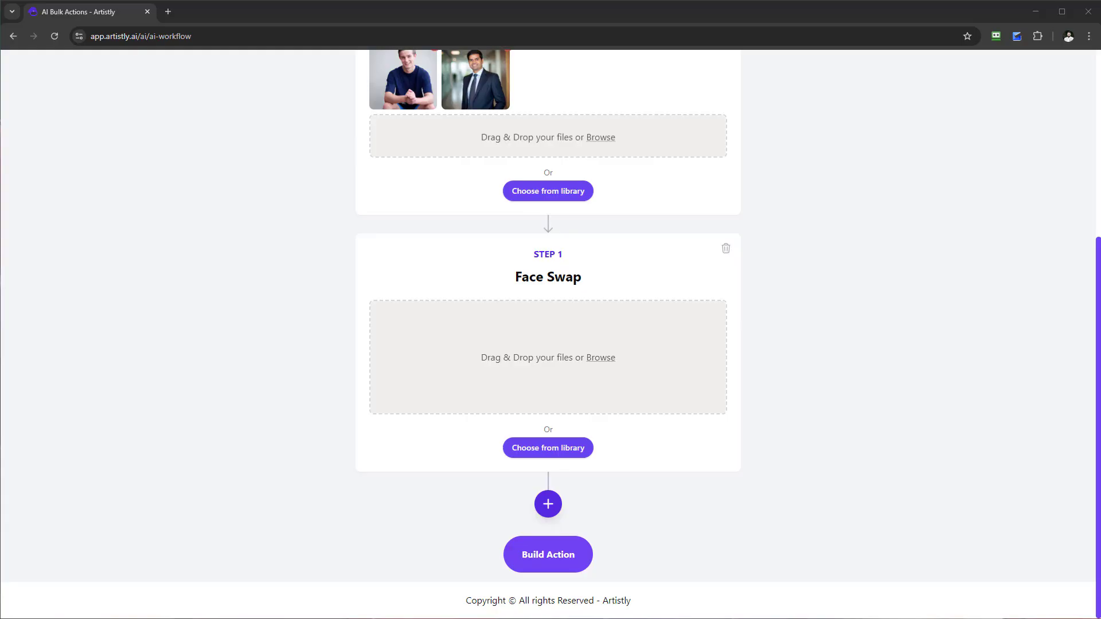
left_click_drag(448, 328, 486, 353)
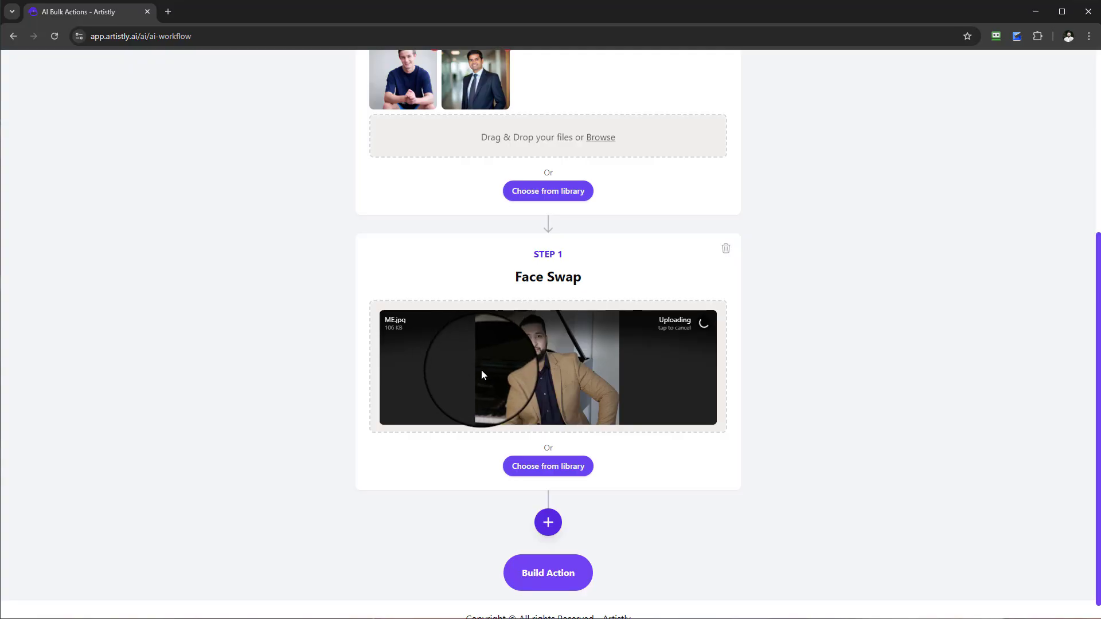
Review the source images and the Face Swap step's uploaded face image before building the action
scroll(505, 351, "up", 2)
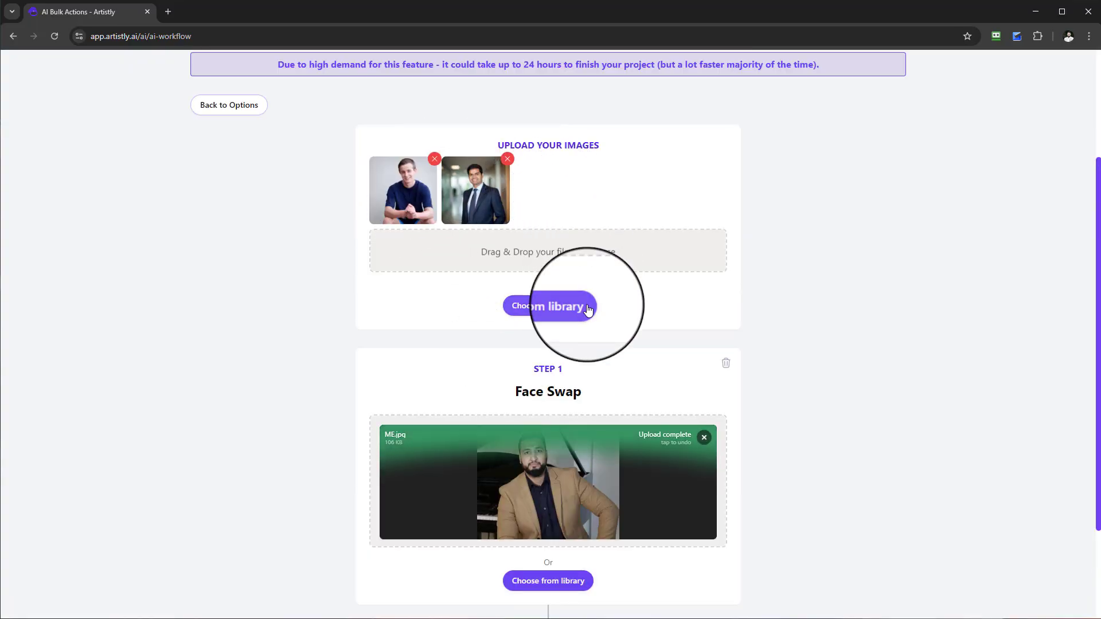
scroll(587, 310, "up", 1)
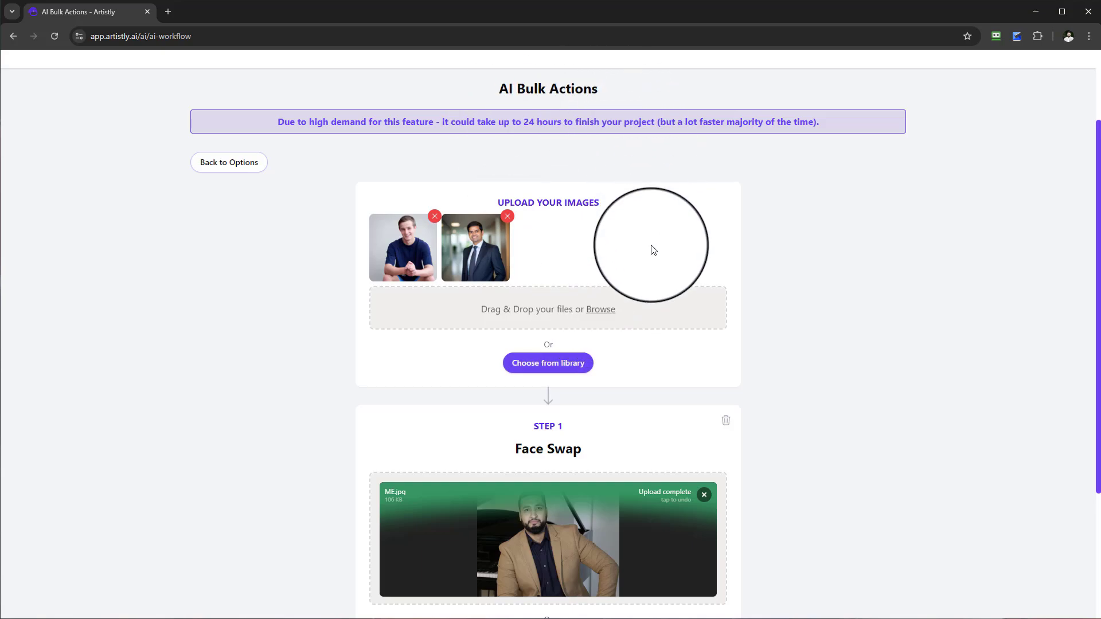
scroll(652, 250, "down", 2)
scroll(652, 254, "down", 1)
scroll(568, 343, "up", 1)
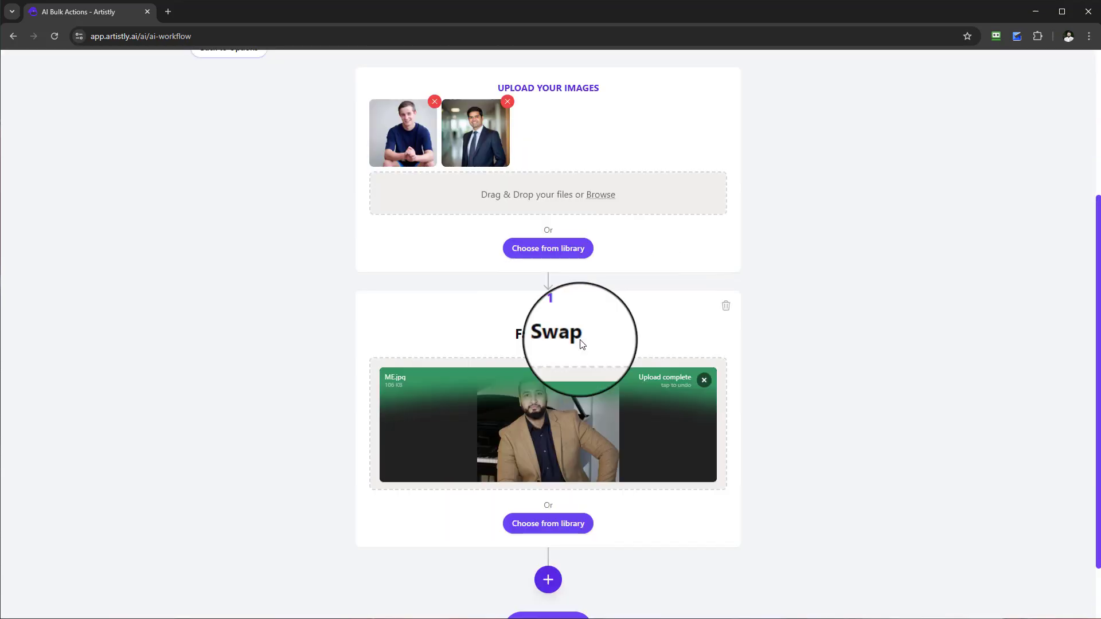
scroll(590, 339, "up", 1)
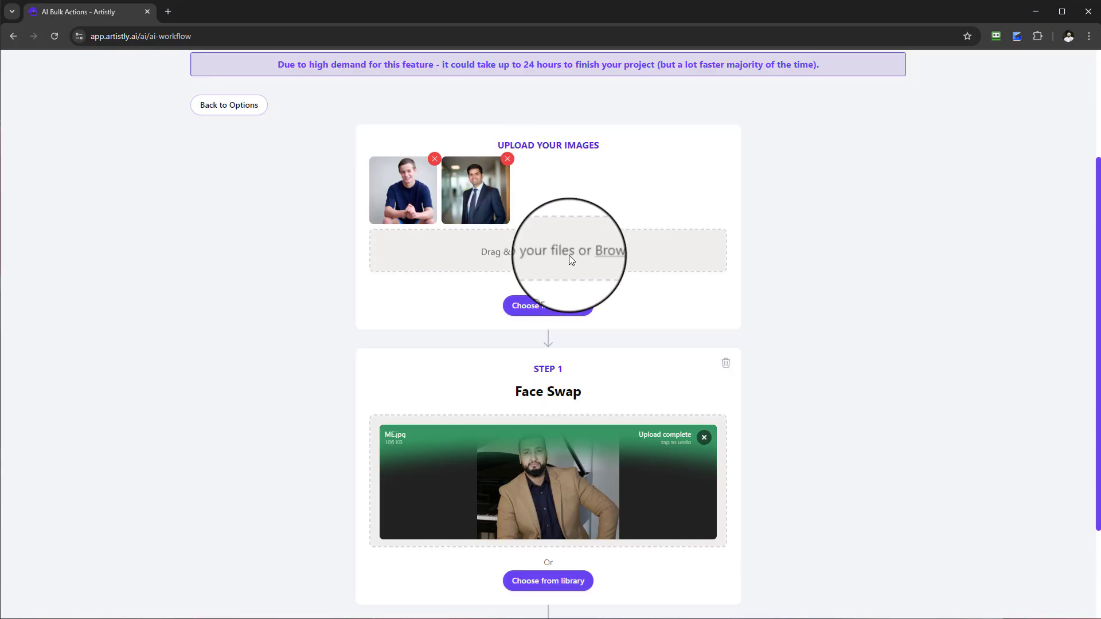
scroll(548, 247, "down", 2)
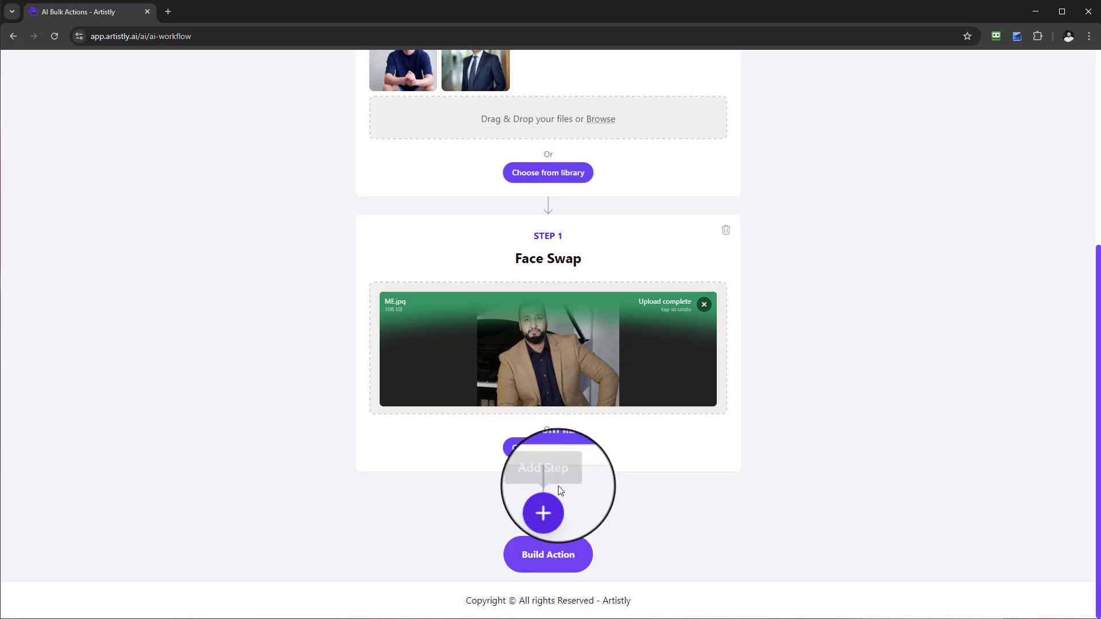
scroll(559, 491, "up", 2)
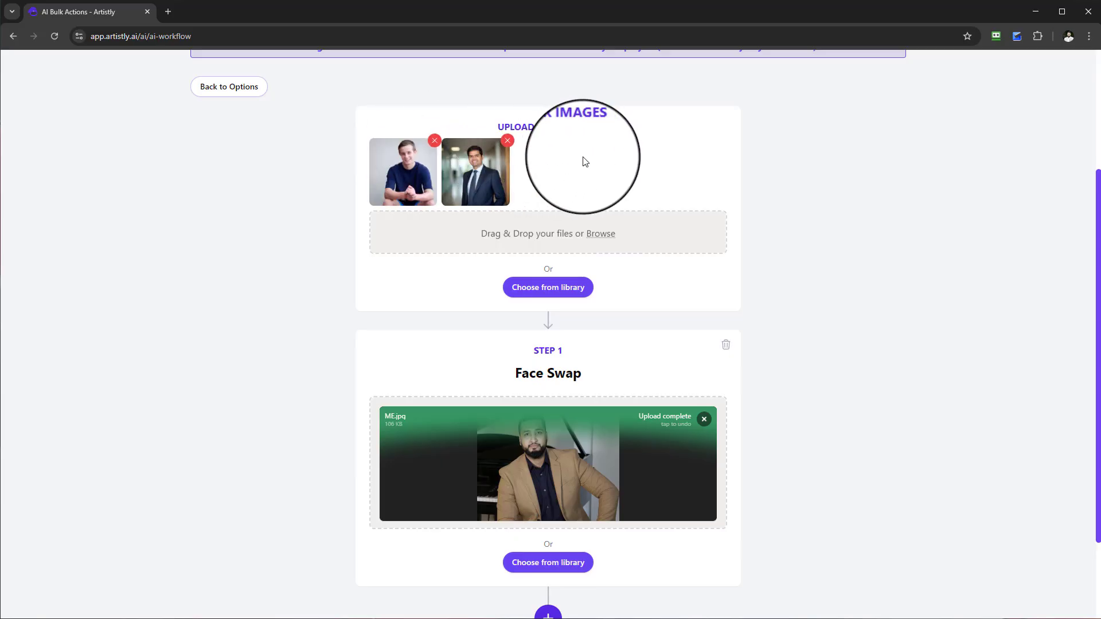
scroll(558, 318, "down", 2)
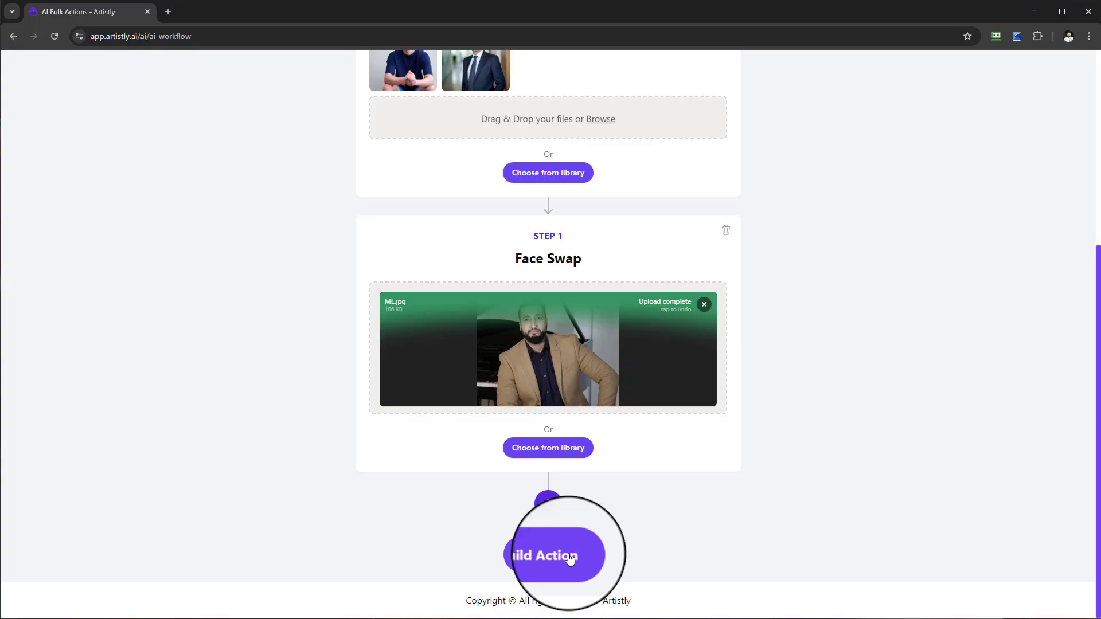
left_click(549, 506)
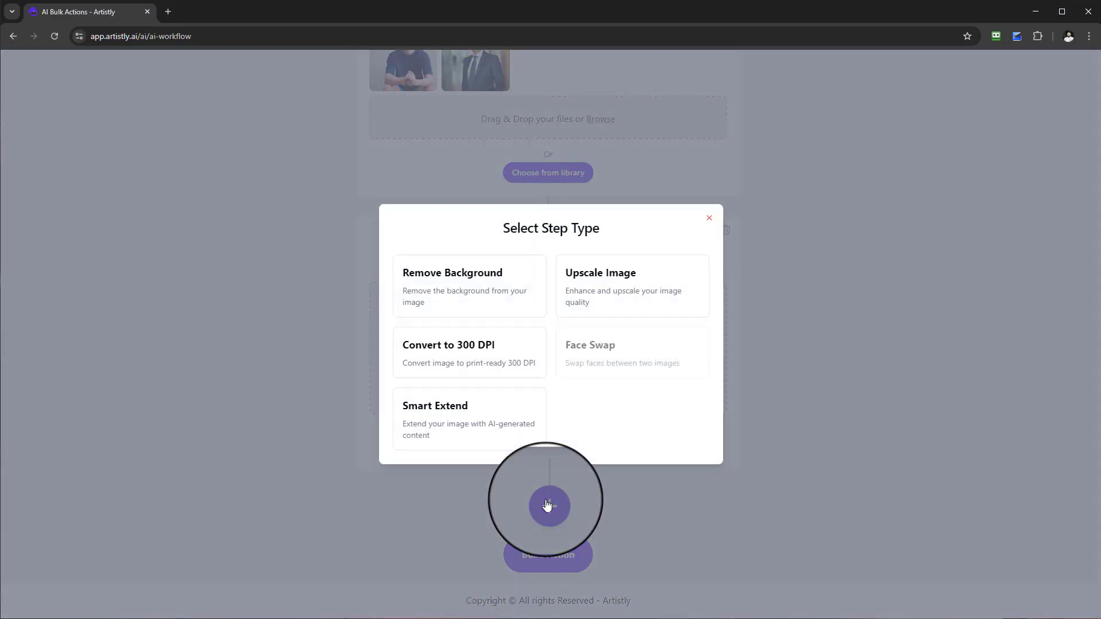
left_click(496, 423)
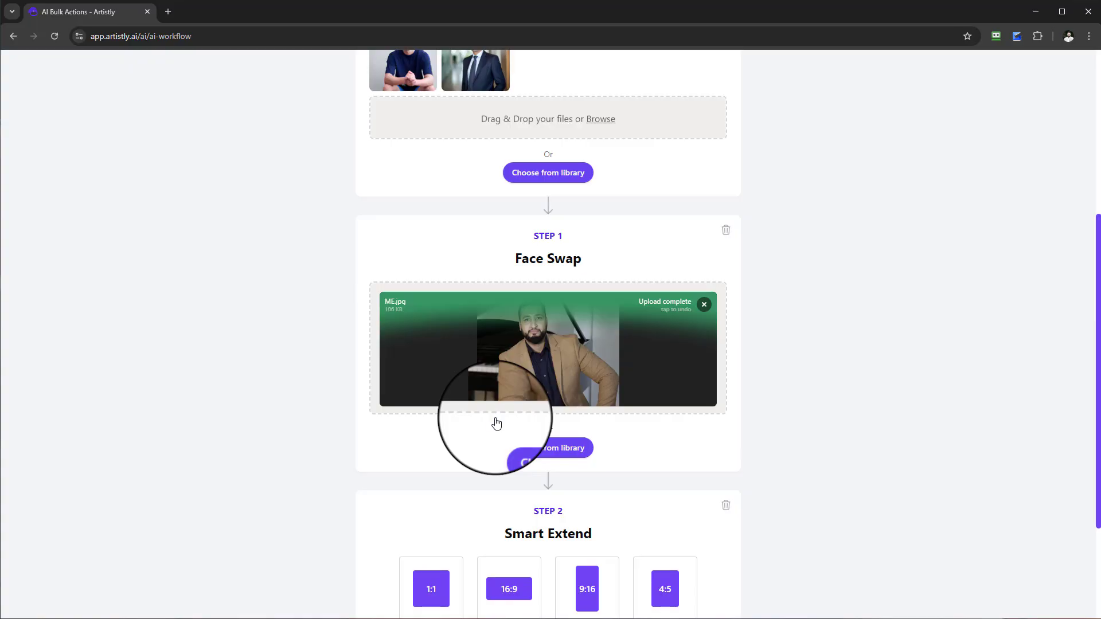
scroll(694, 488, "down", 3)
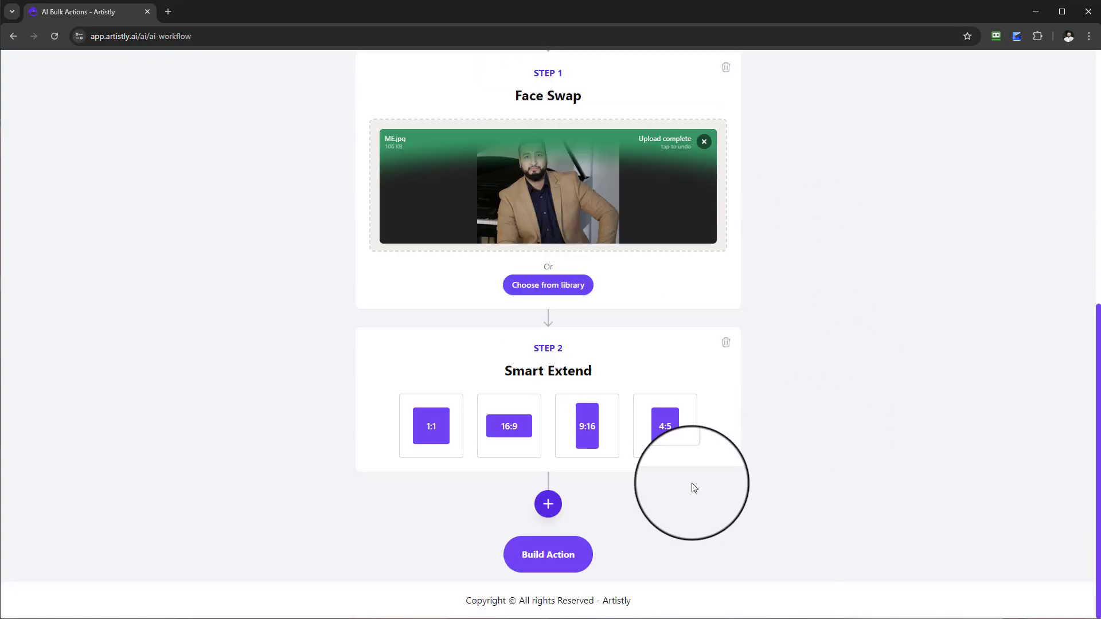
left_click(506, 431)
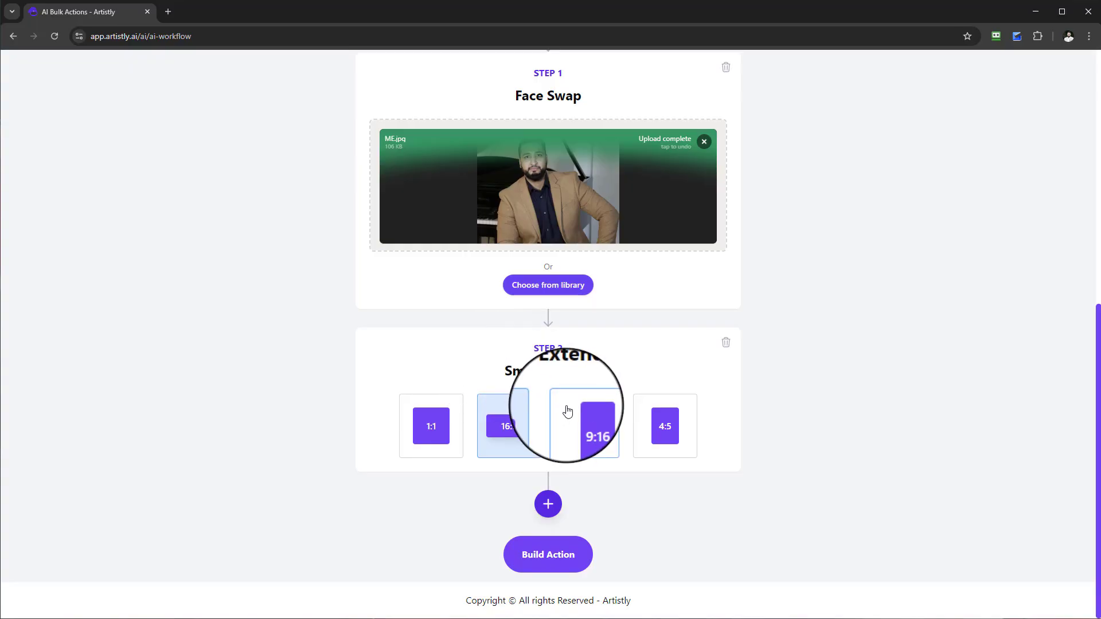
scroll(586, 429, "up", 2)
scroll(586, 429, "down", 1)
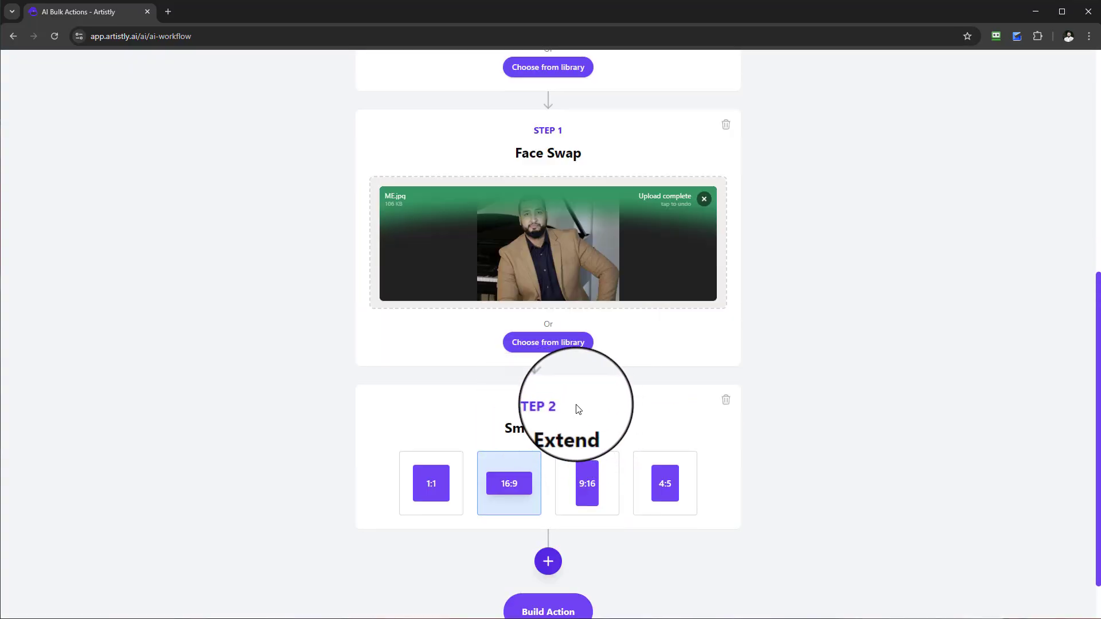
scroll(577, 412, "up", 2)
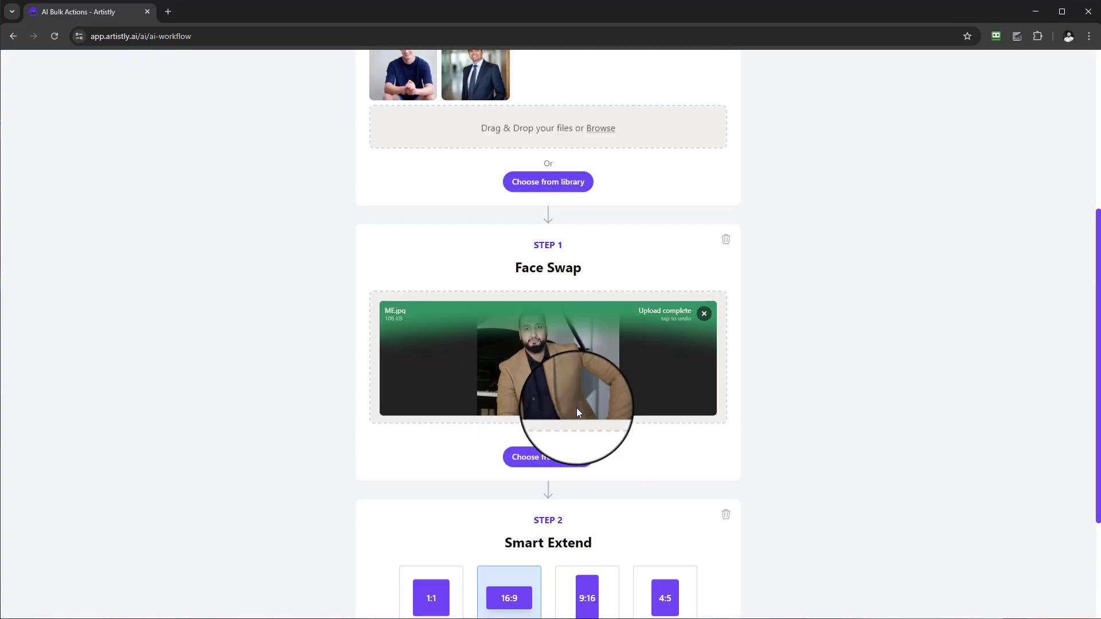
scroll(578, 412, "down", 3)
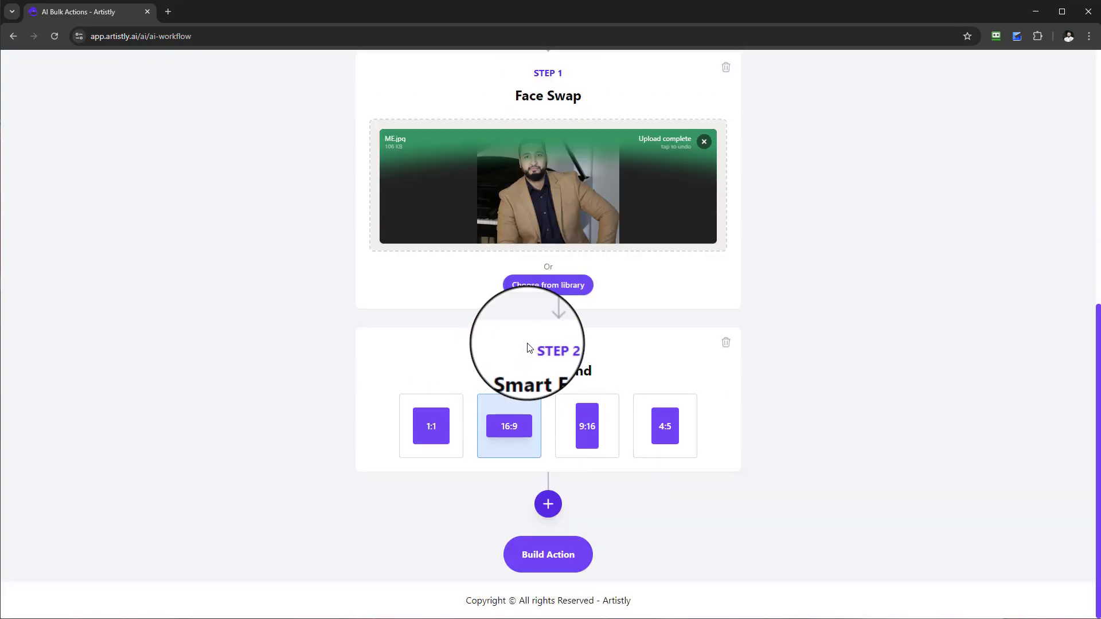
left_click(726, 343)
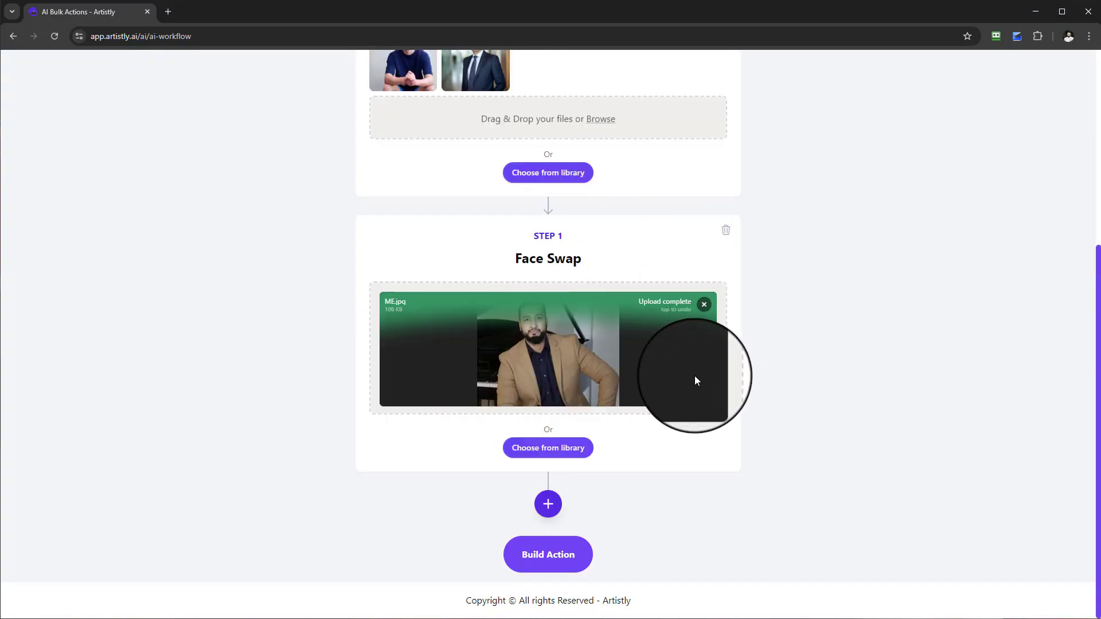
Add a Smart Extend step after the Face Swap step and set its aspect ratio to 16:9
left_click(547, 505)
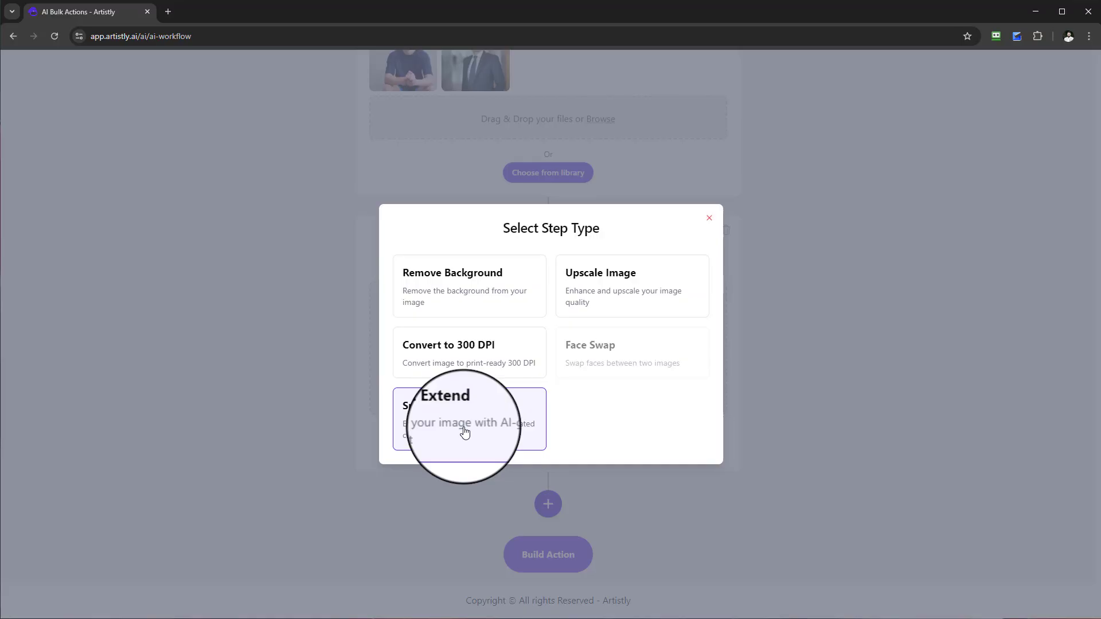
left_click(460, 425)
scroll(571, 442, "down", 1)
scroll(571, 441, "down", 2)
left_click(513, 437)
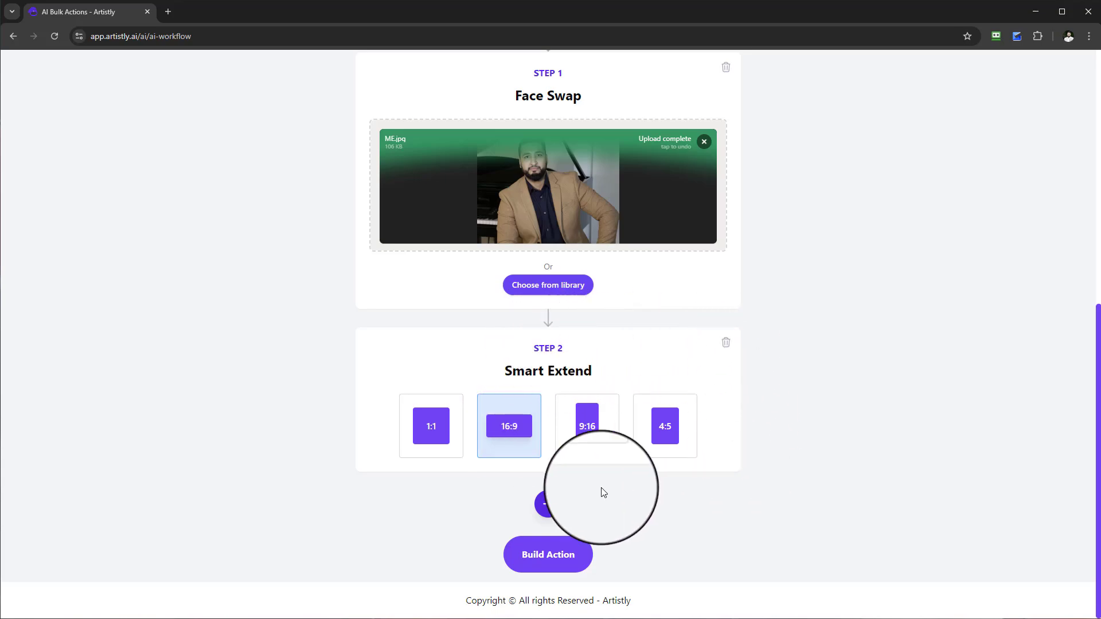
scroll(505, 455, "up", 7)
scroll(668, 457, "down", 7)
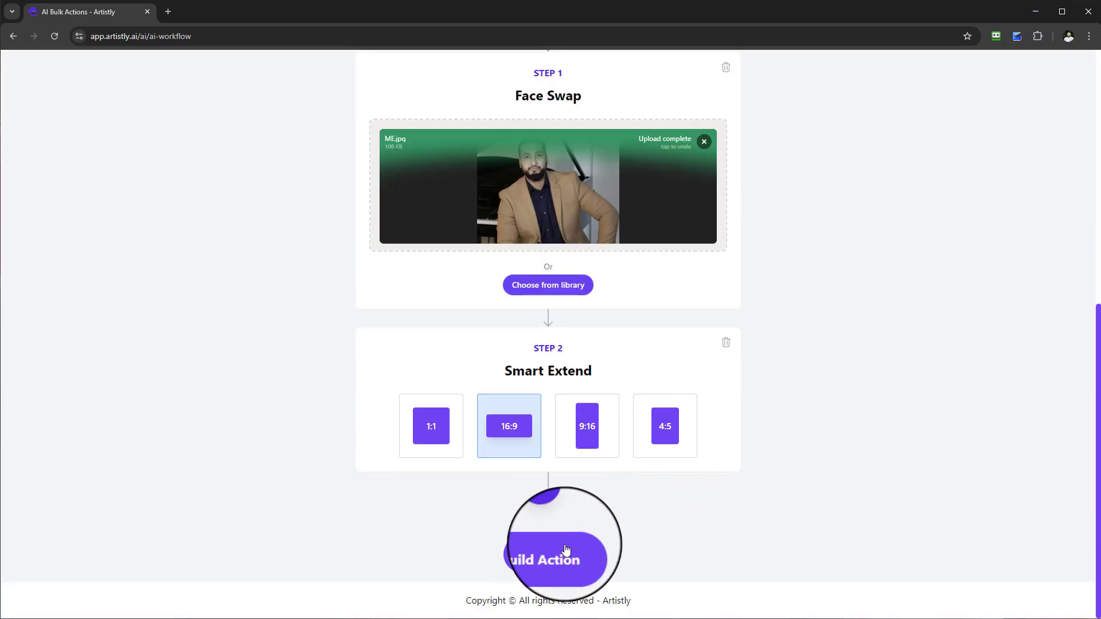
Add a Convert to 300 DPI step after Smart Extend, leaving the action without an Upscale Image step
left_click(546, 506)
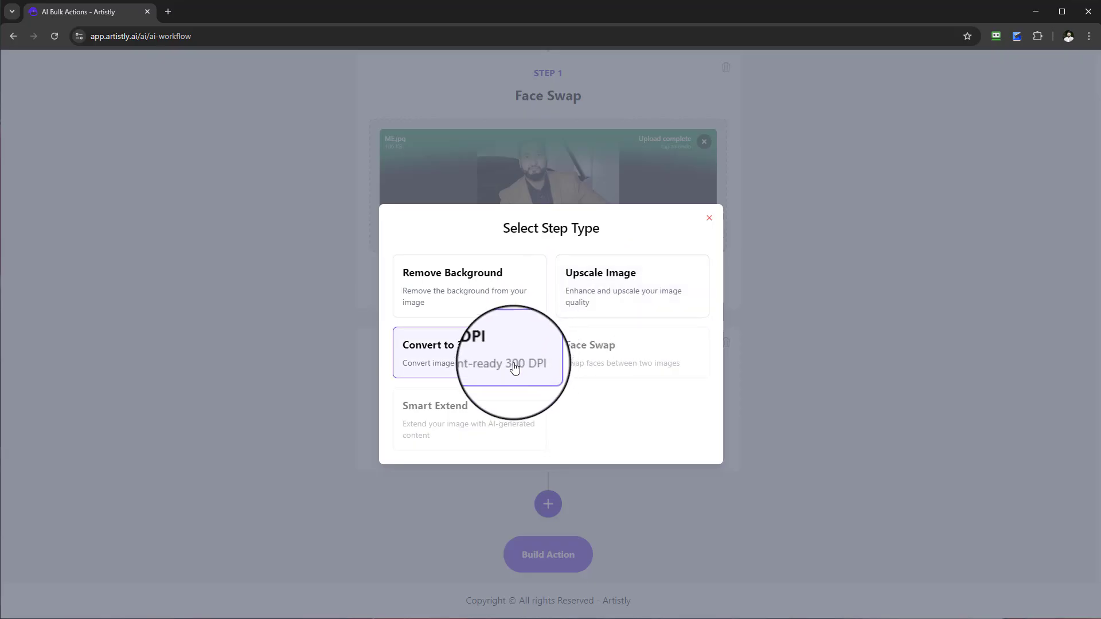
left_click(469, 369)
scroll(544, 416, "down", 2)
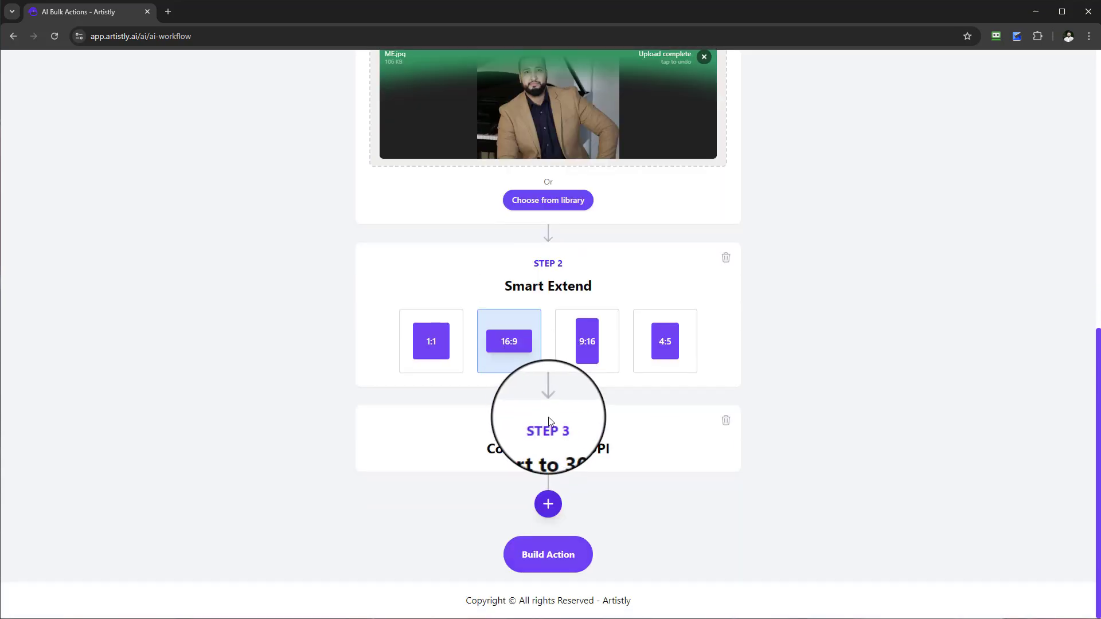
left_click(546, 508)
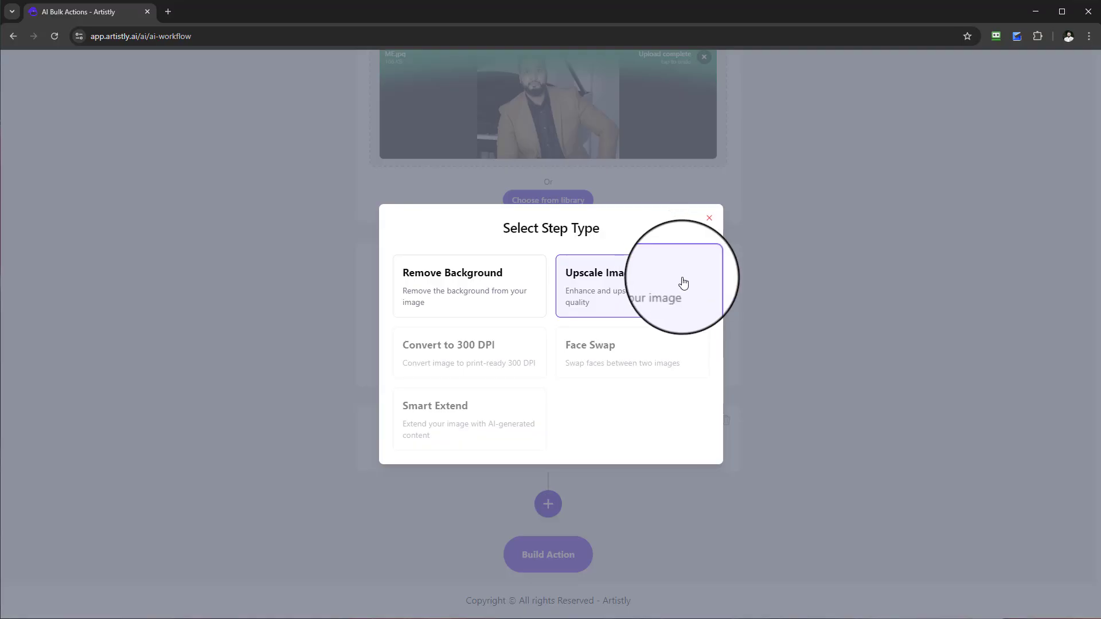
left_click(709, 217)
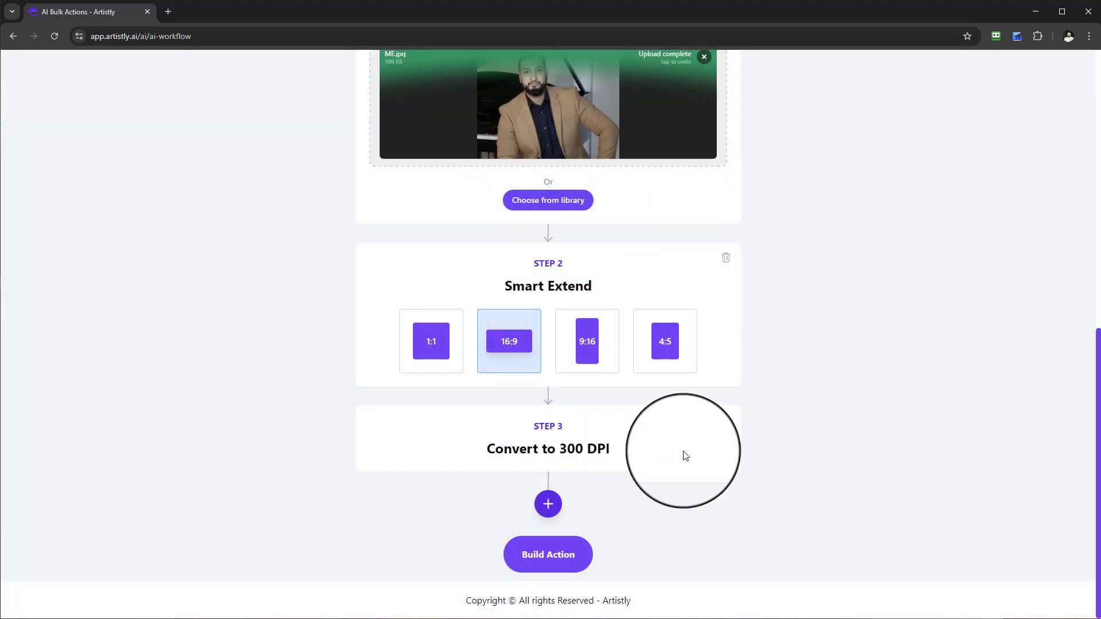
Title the action "Bulk Action faceswap x2" and build it
left_click(566, 562)
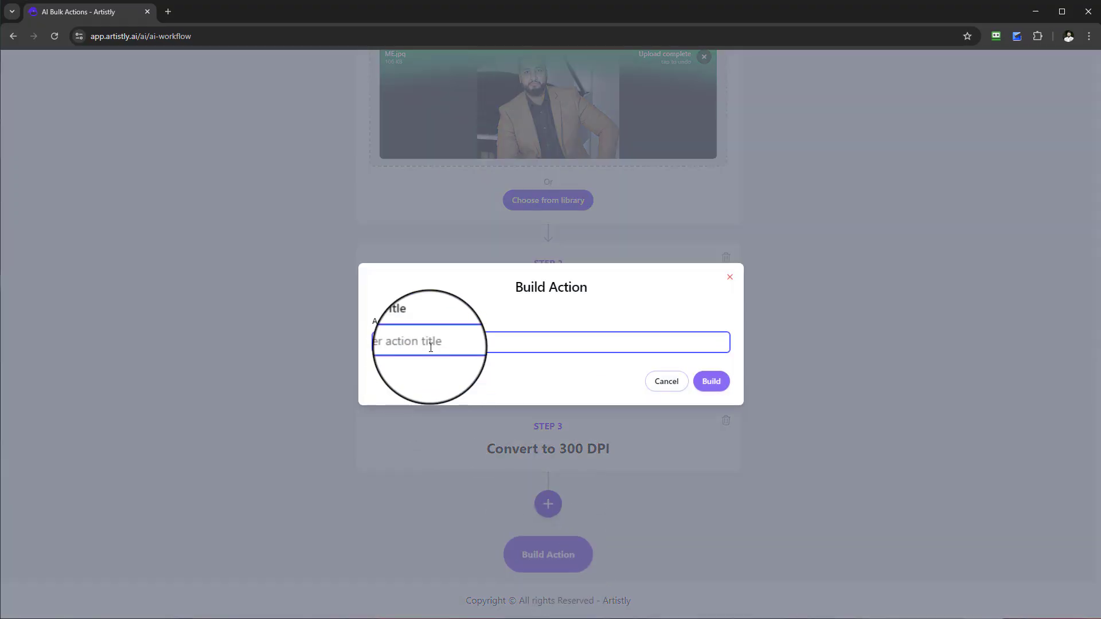
key("Caps_Lock")
key("Caps_Lock")
key("BackSpace")
key("Caps_Lock")
type("Action")
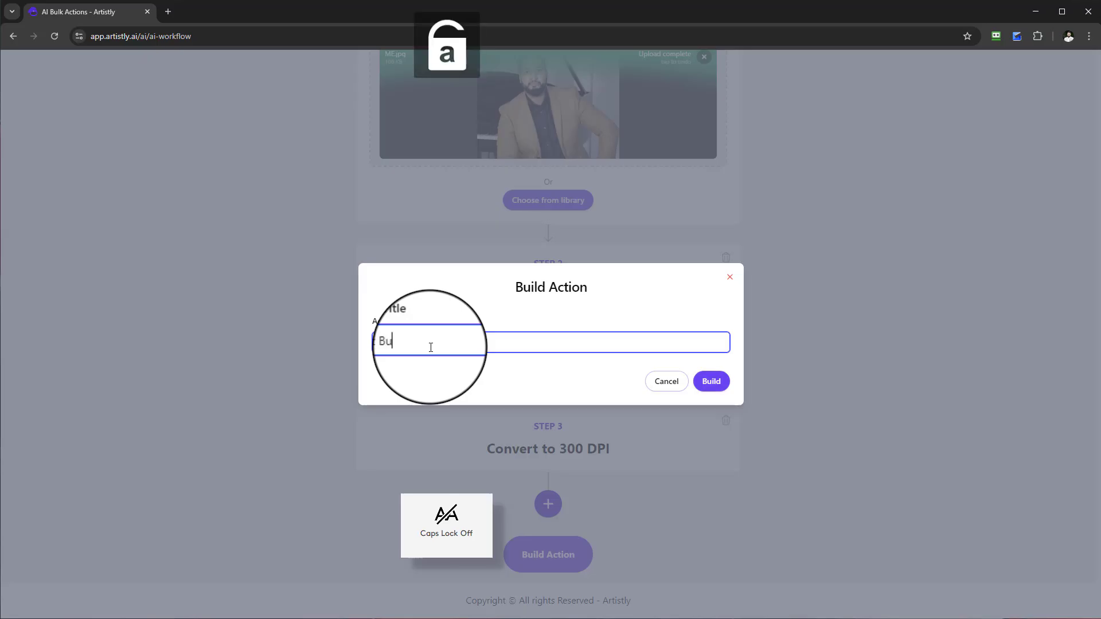
type(" faceswap x2")
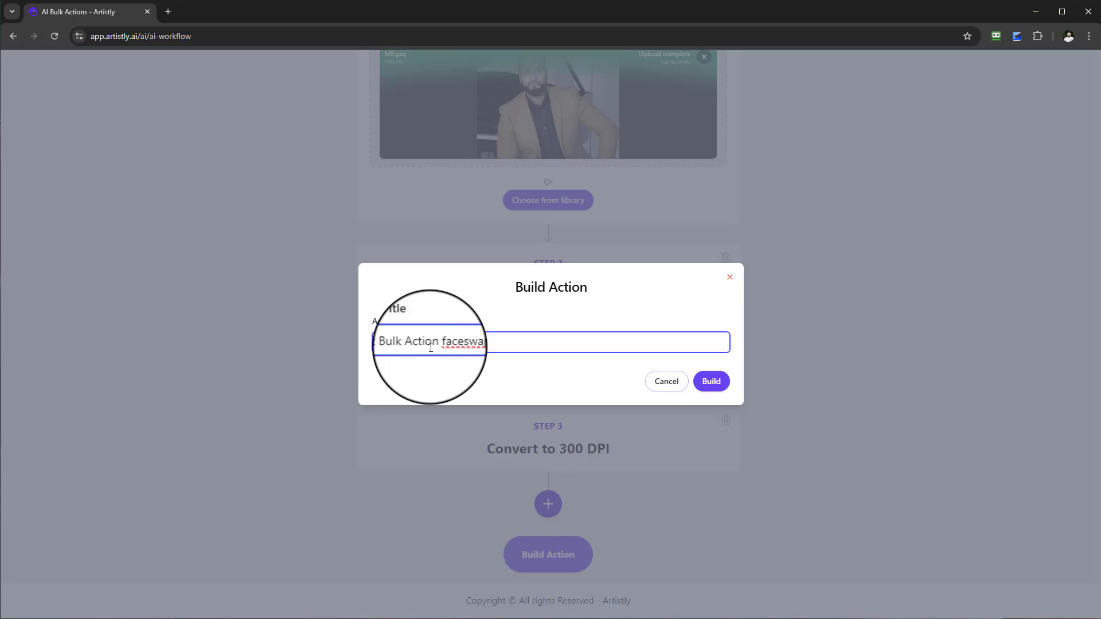
left_click(709, 379)
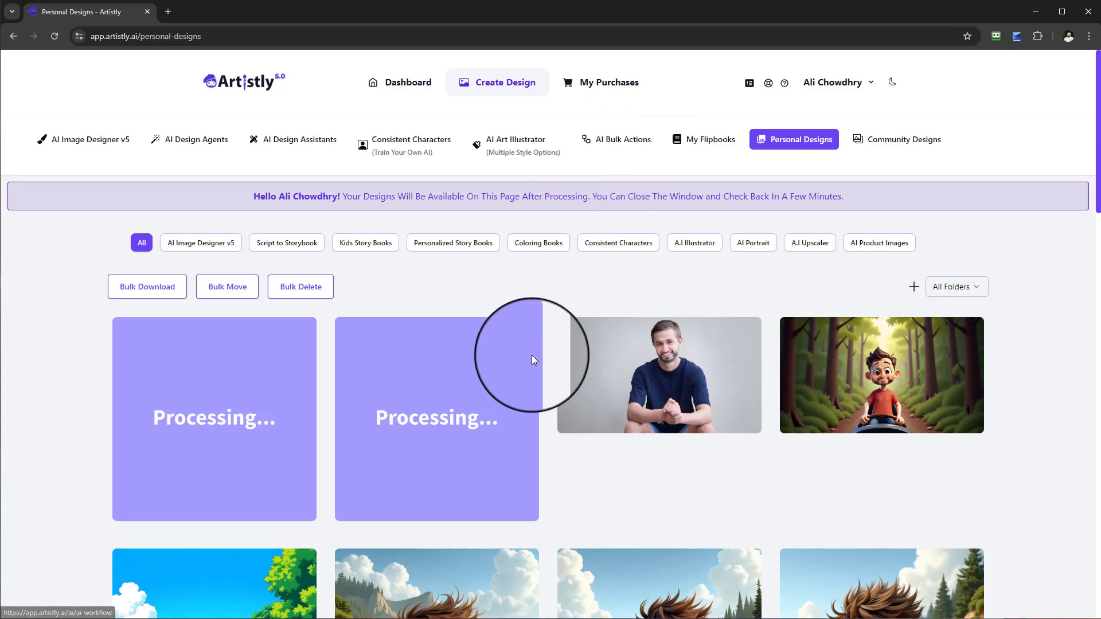
Check the progress of the newly built images in Personal Designs and go back to AI Bulk Actions
scroll(531, 359, "down", 2)
scroll(524, 386, "up", 2)
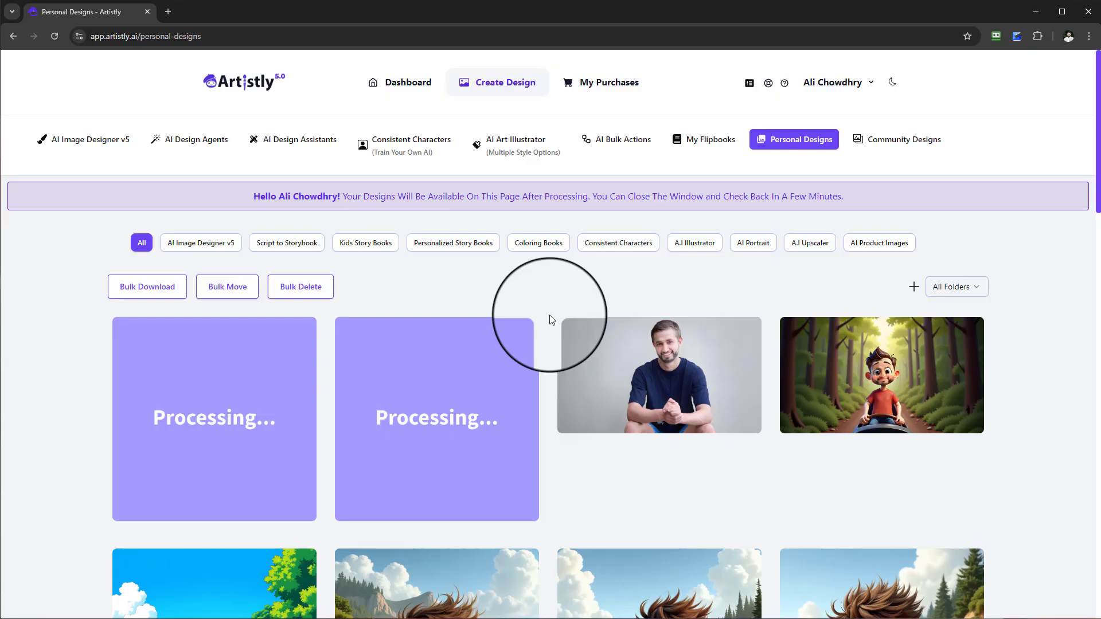
mouse_move(418, 349)
scroll(421, 346, "down", 1)
scroll(445, 329, "up", 1)
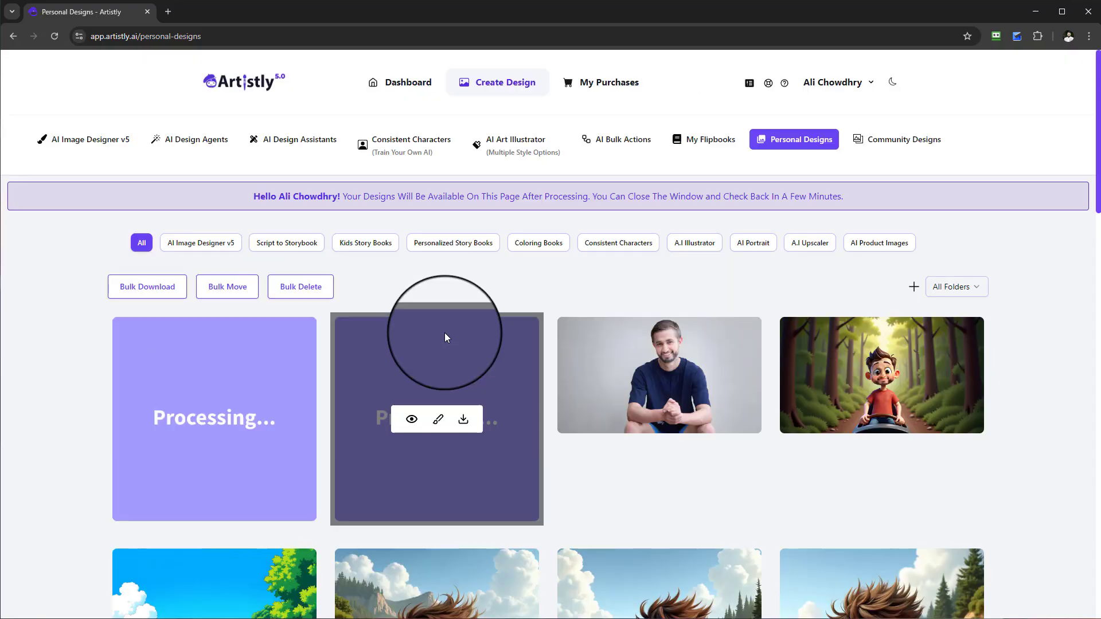
left_click(637, 148)
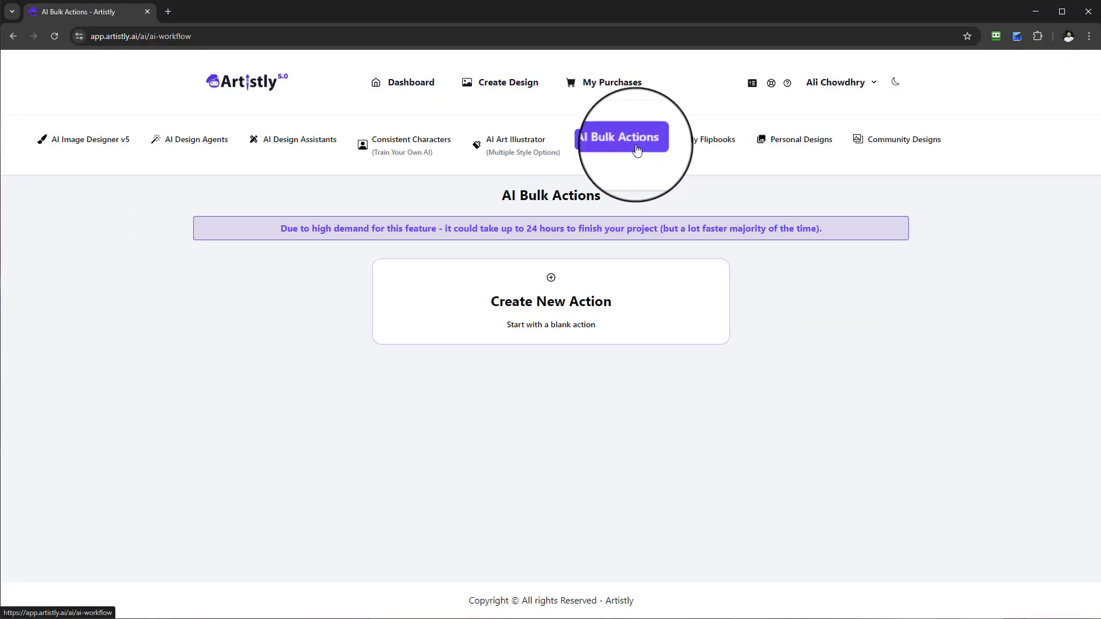
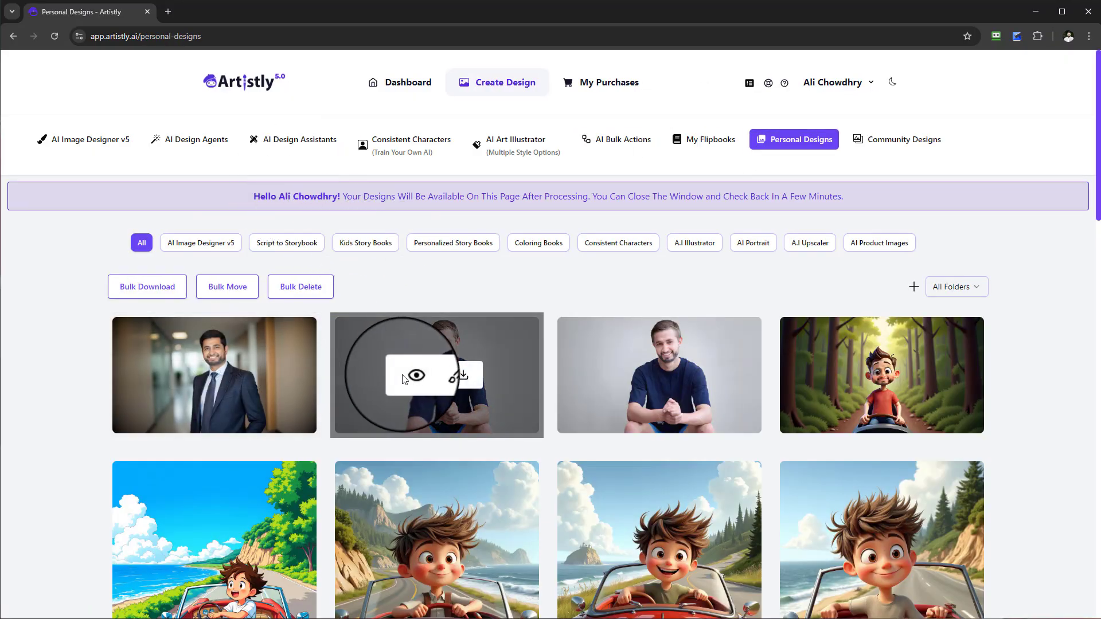
Preview the newest designs of the seated man in navy and the man in the dark suit, and compare them with the neighbouring designs
left_click(412, 375)
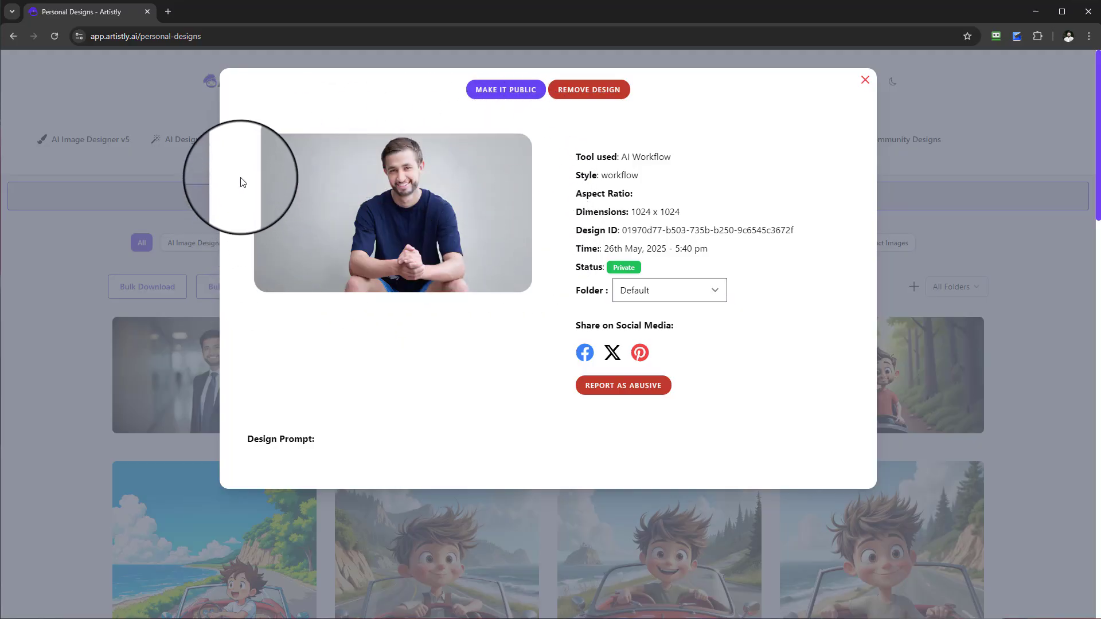
left_click(861, 86)
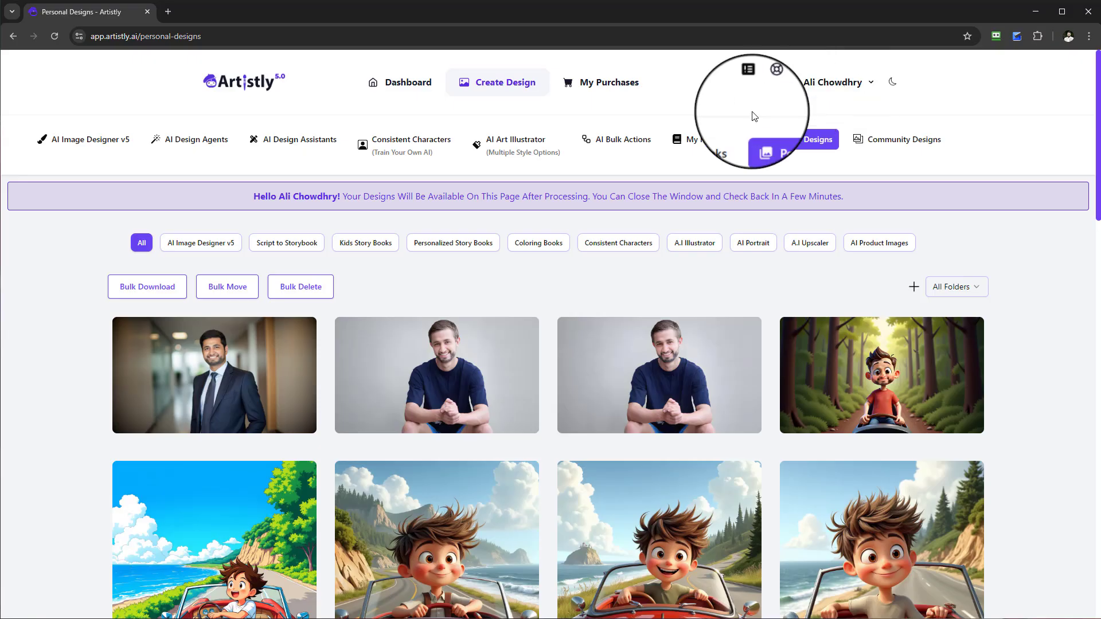
left_click(188, 373)
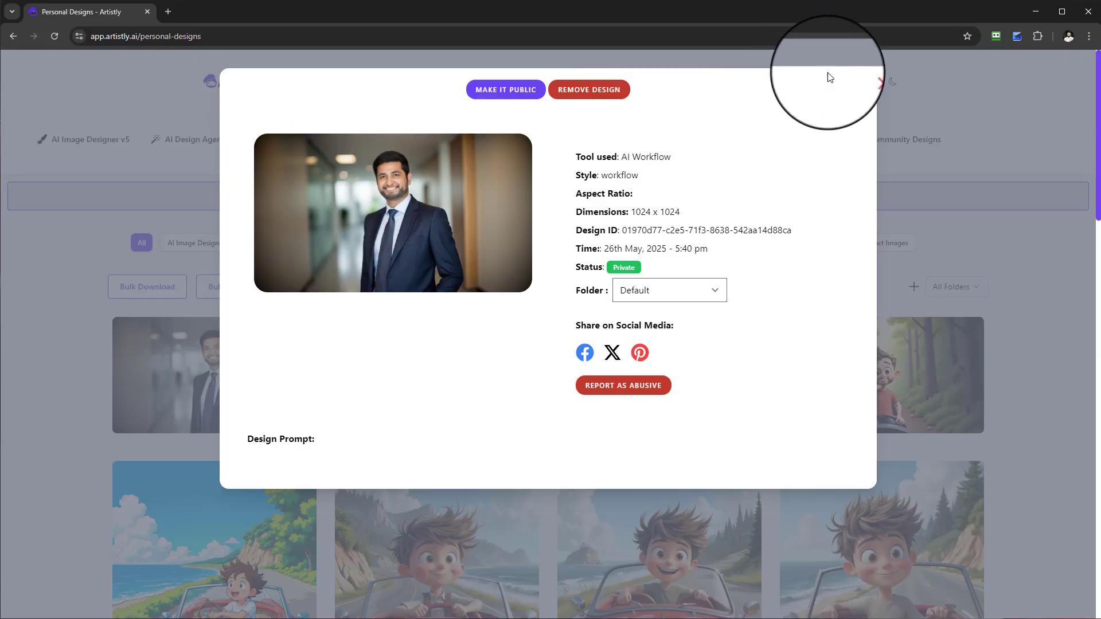
left_click(865, 79)
left_click(404, 378)
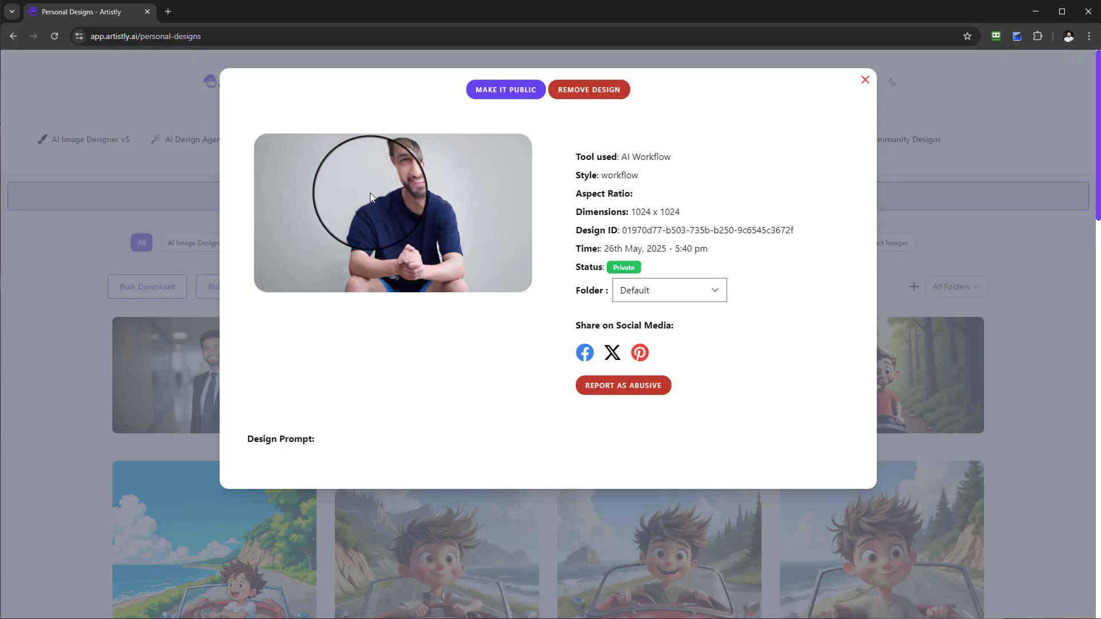
left_click(866, 82)
mouse_move(402, 348)
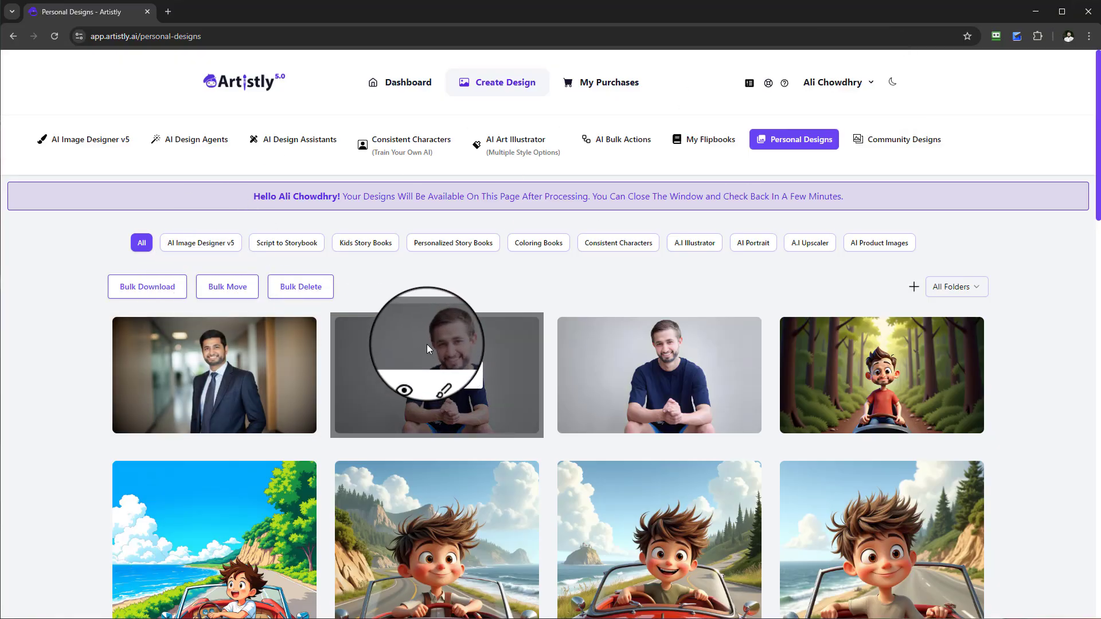
scroll(424, 344, "down", 1)
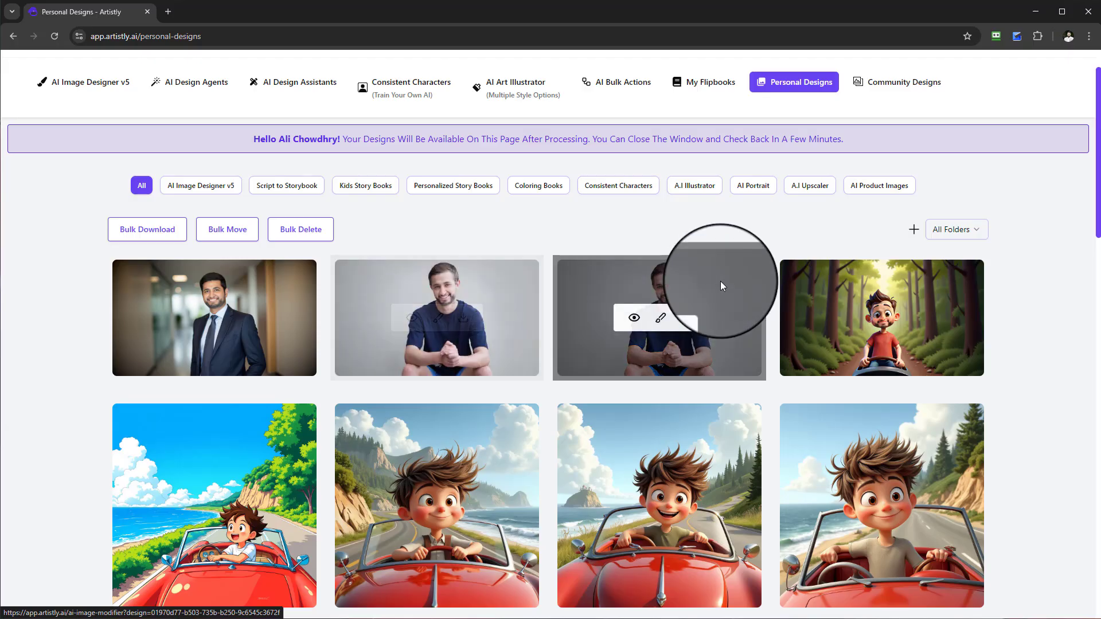
scroll(717, 281, "up", 1)
Create a new blank bulk action and use only the newly generated library photo of the man in the dark suit as its source
left_click(630, 150)
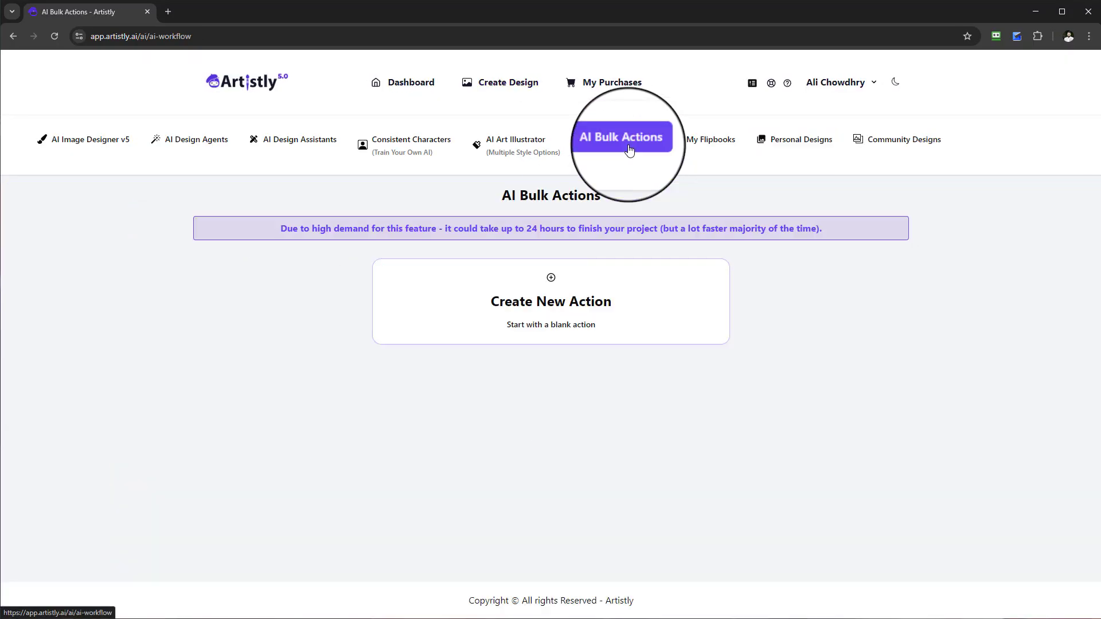
left_click(548, 290)
left_click(549, 466)
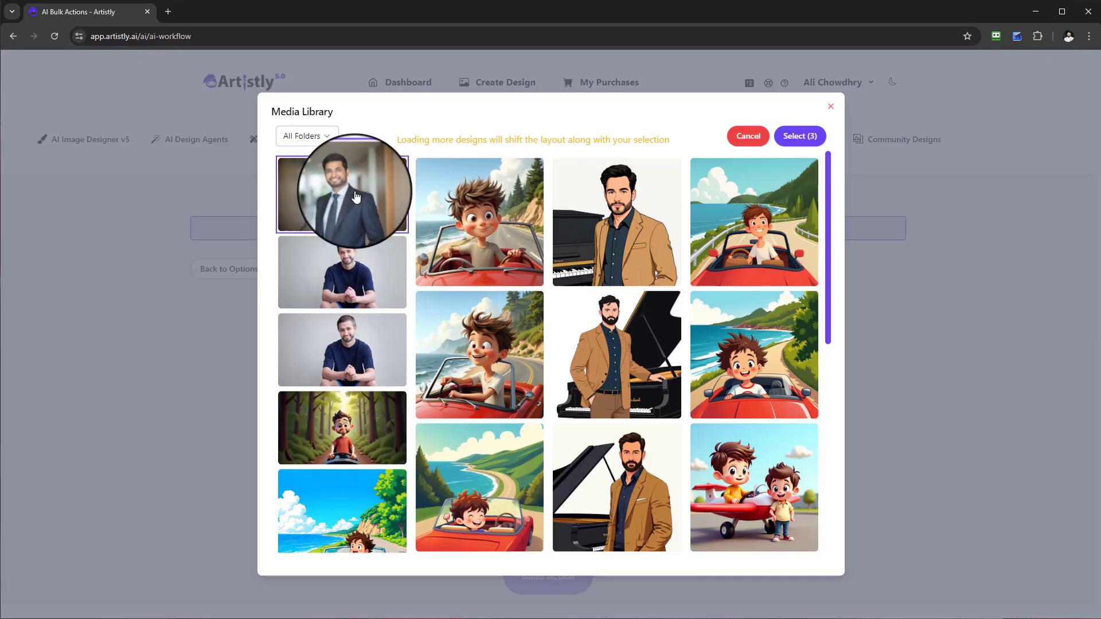
left_click(800, 137)
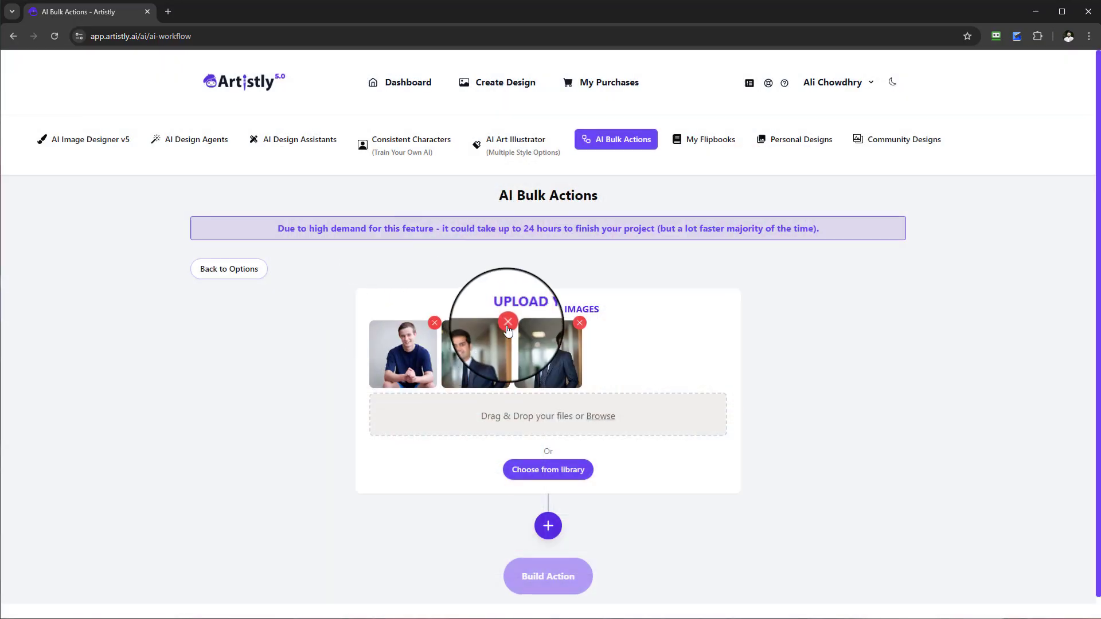
left_click(508, 322)
left_click(434, 323)
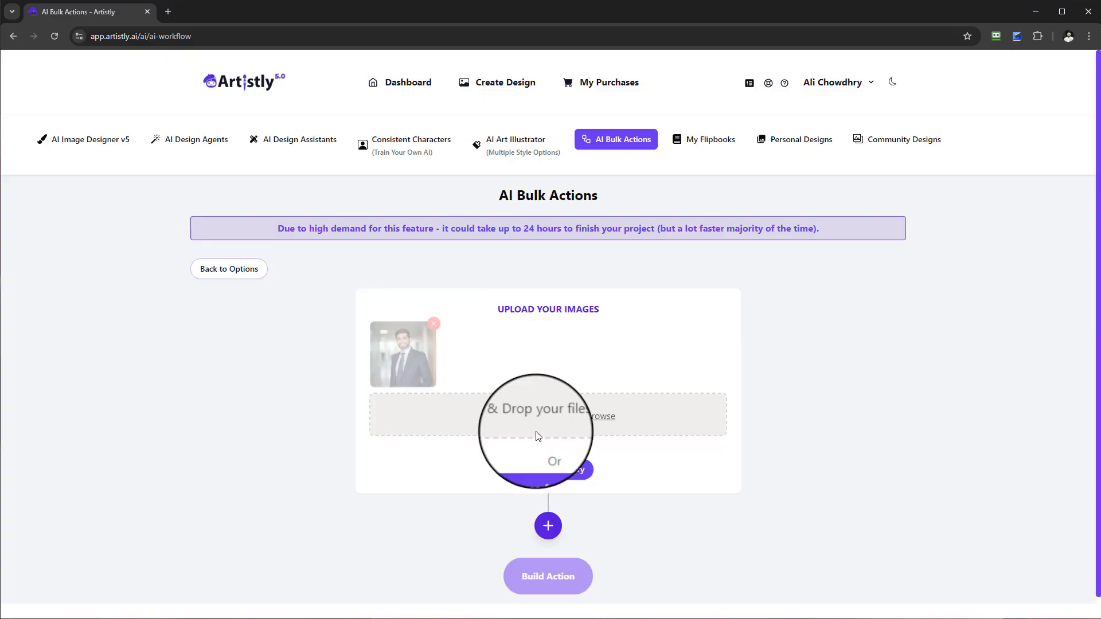
Add a Smart Extend step with the 16:9 aspect ratio to the bulk action for the man in the dark suit
left_click(548, 526)
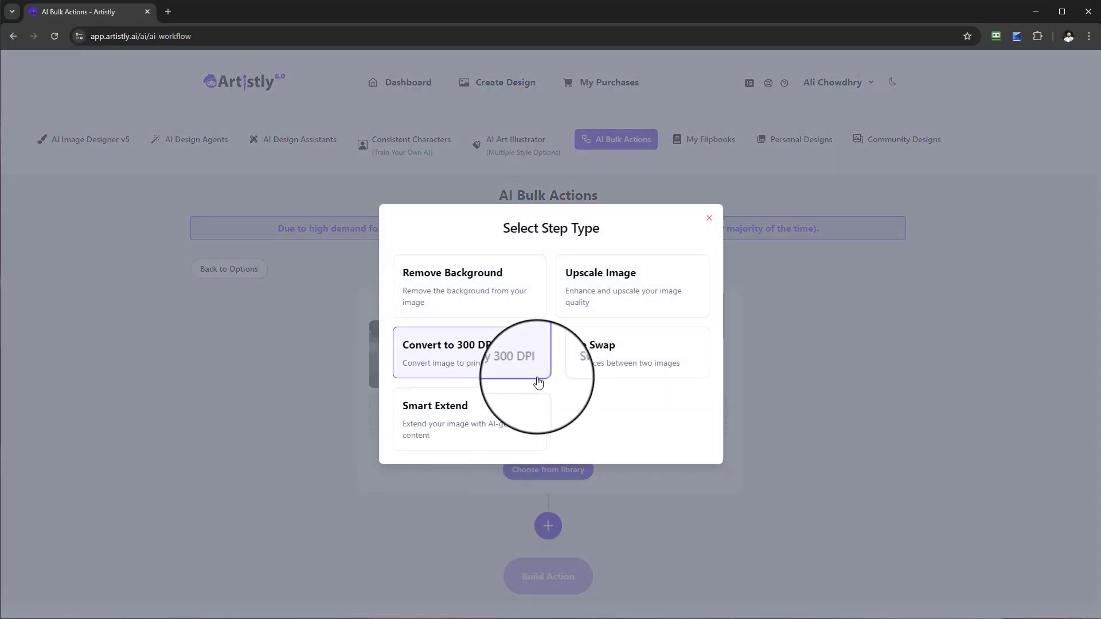
left_click(508, 419)
scroll(566, 438, "down", 3)
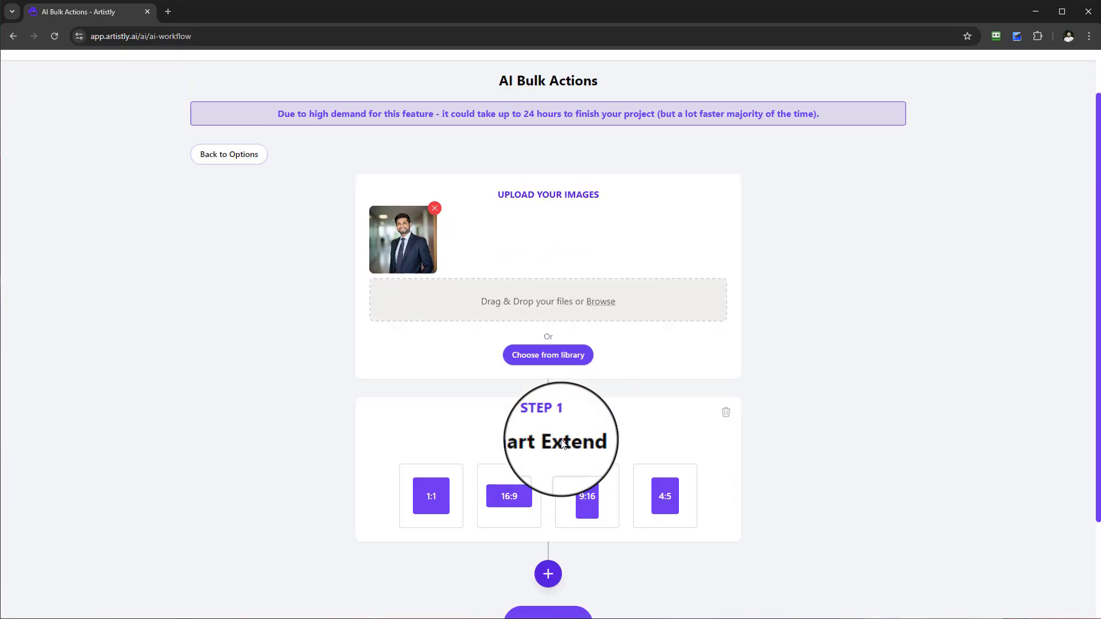
left_click(507, 439)
Title the action "demo 1" and build it
left_click(554, 572)
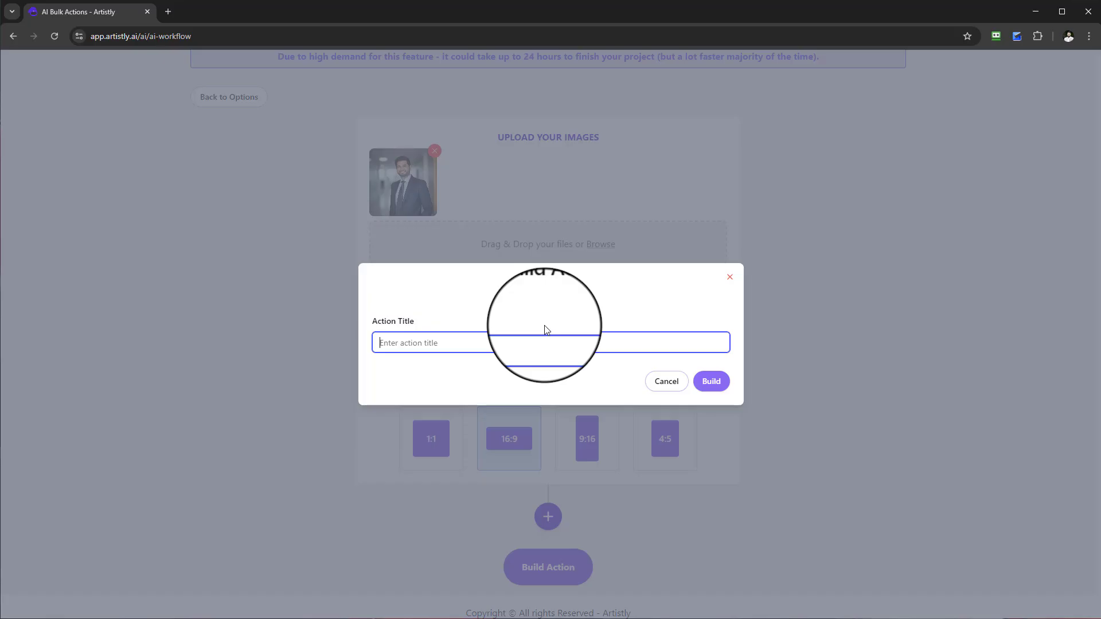
type("demo 1")
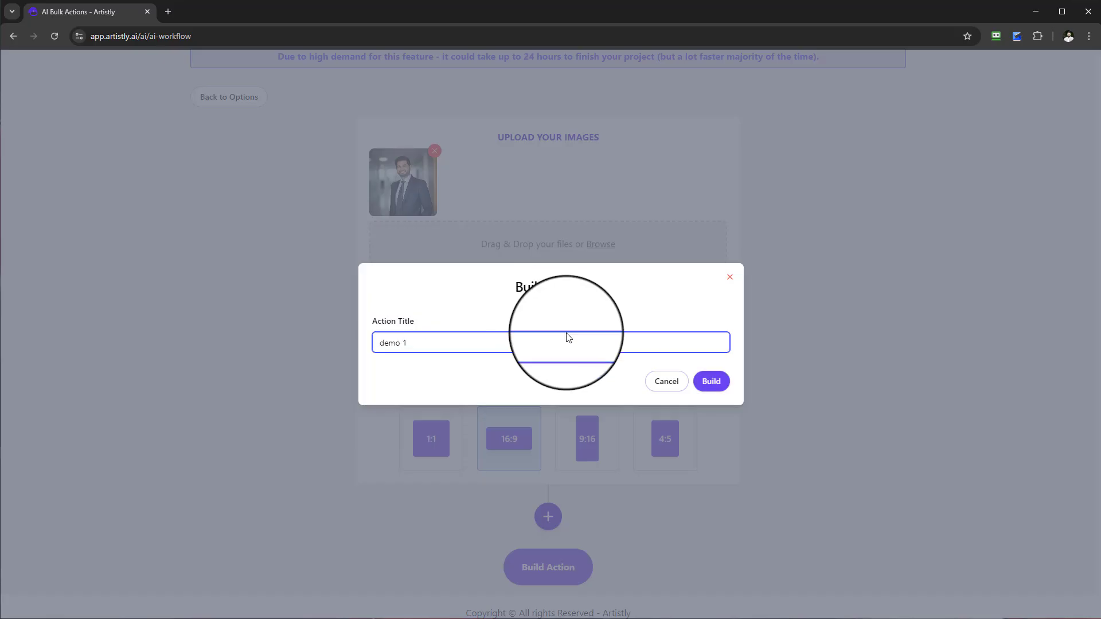
left_click(713, 381)
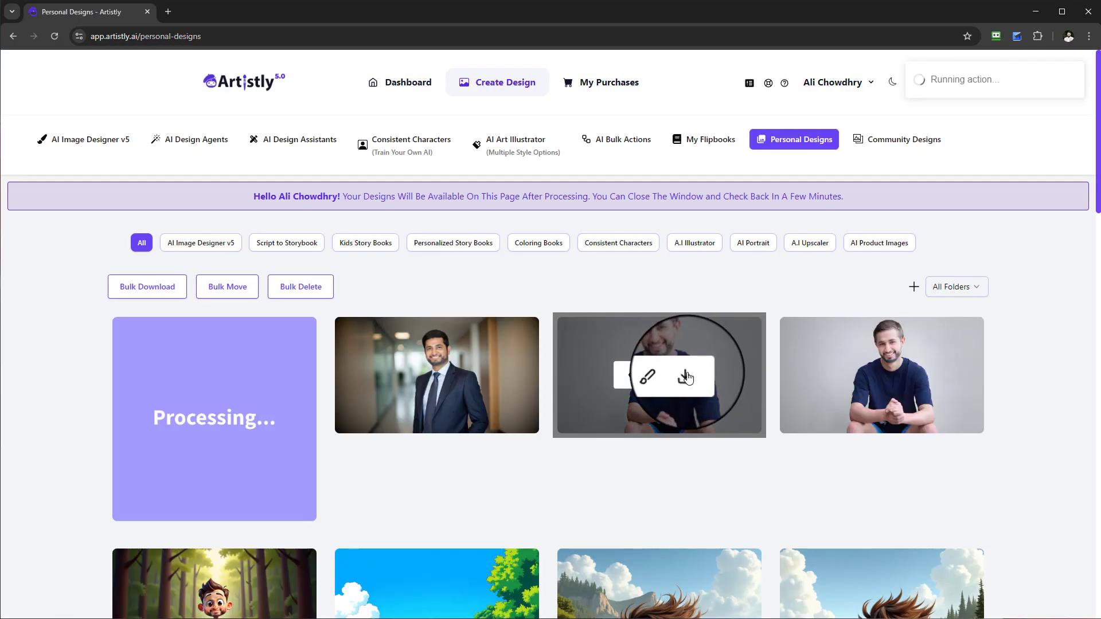
Preview the existing wide design of the man in the dark suit and return to AI Bulk Actions
left_click(413, 378)
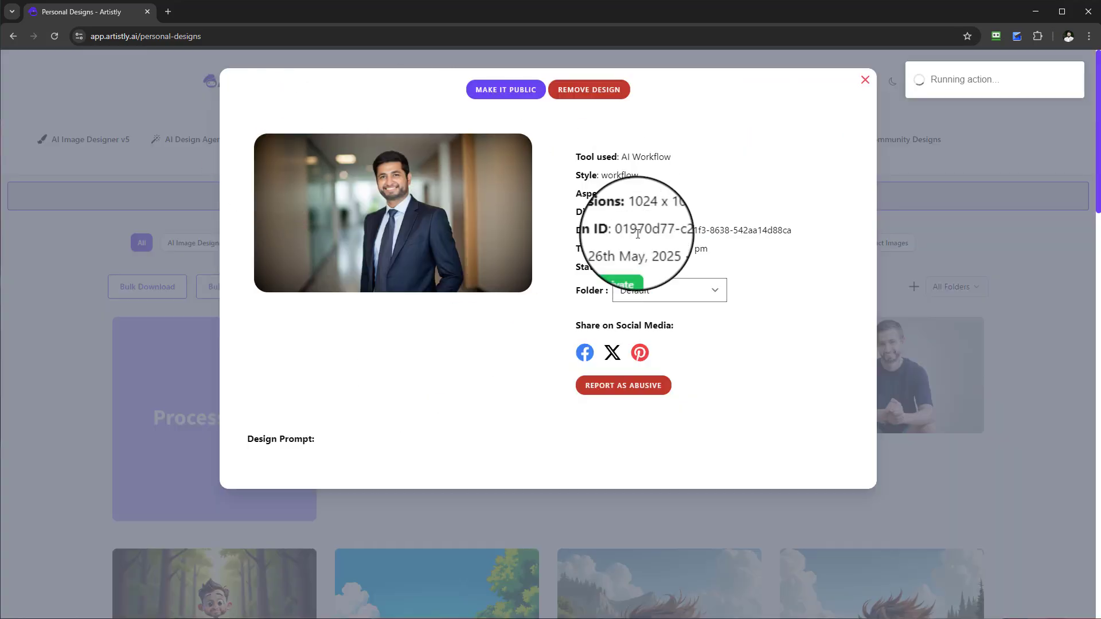
left_click(865, 80)
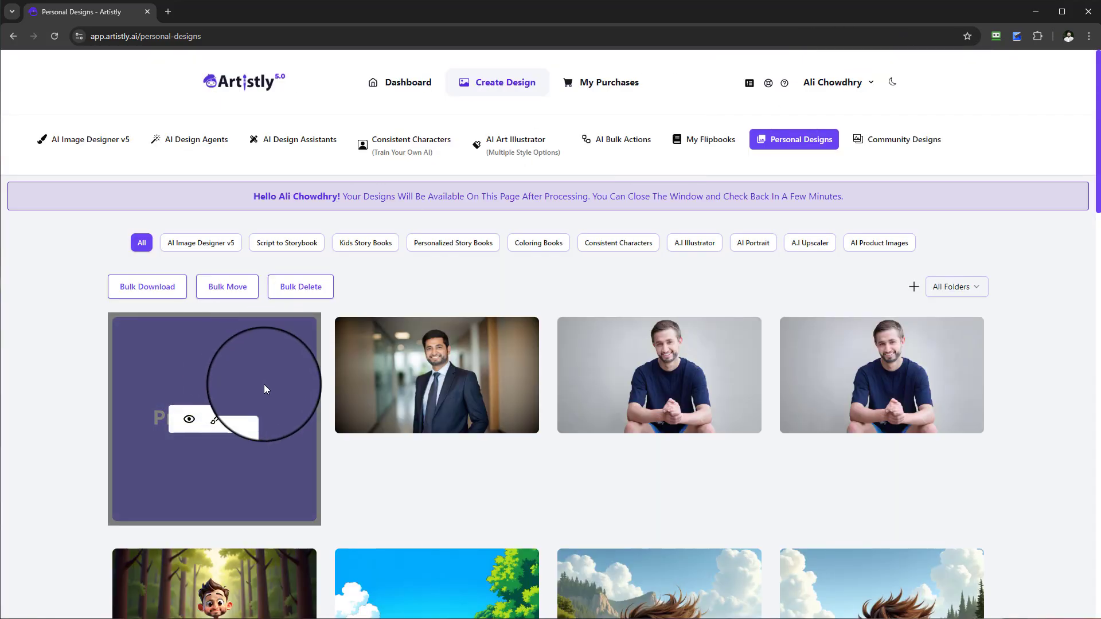
left_click(640, 155)
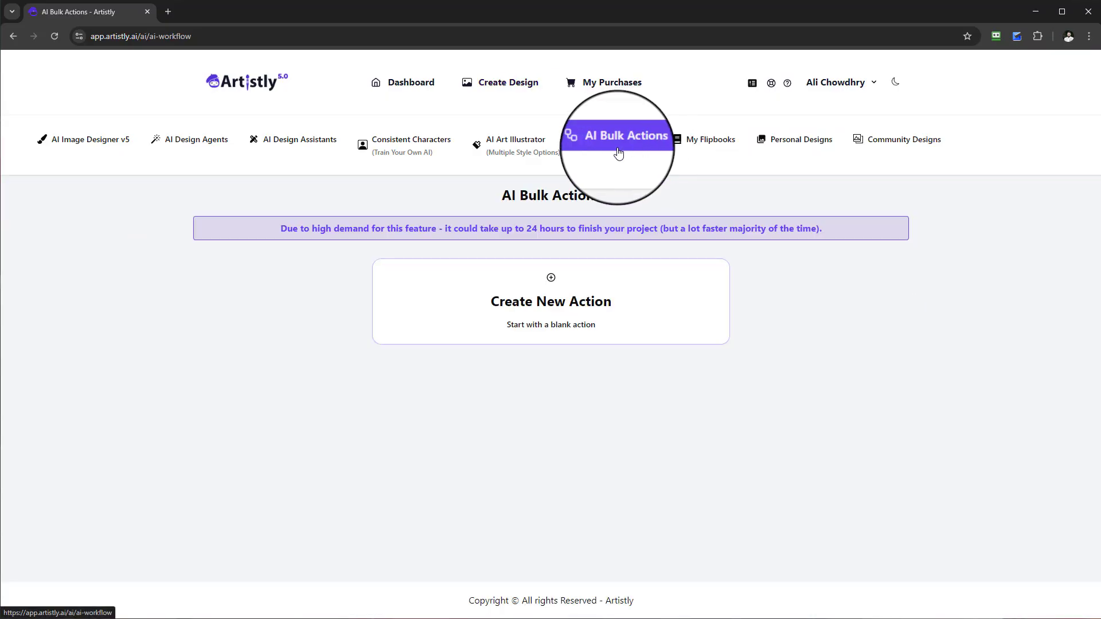
Create another blank action for the same photo and add a Smart Extend step with the 9:16 aspect ratio
left_click(499, 333)
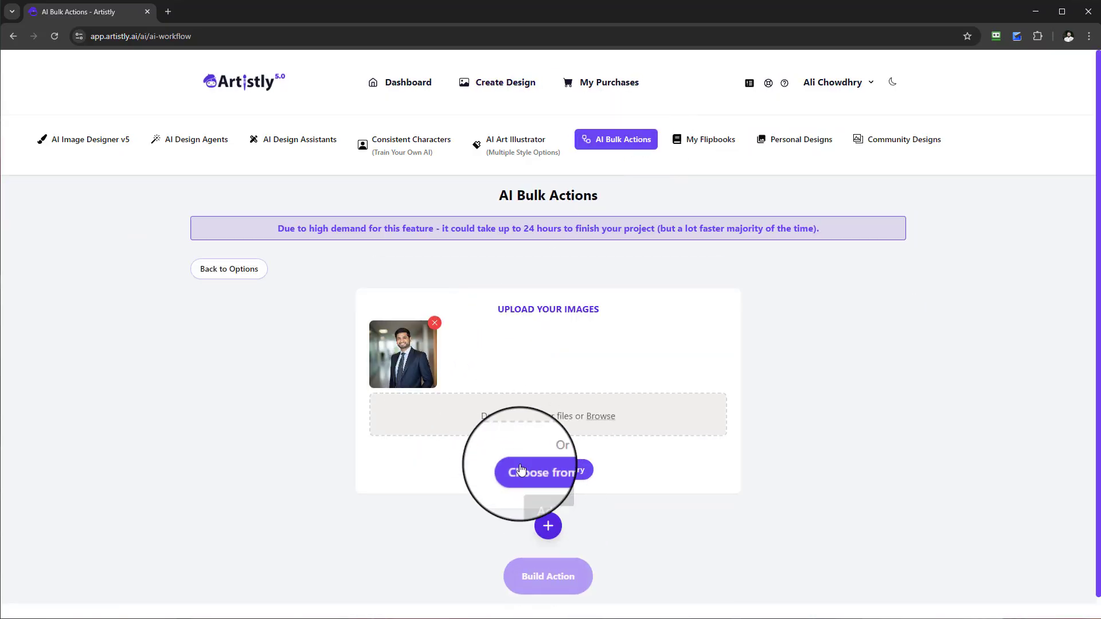
left_click(548, 526)
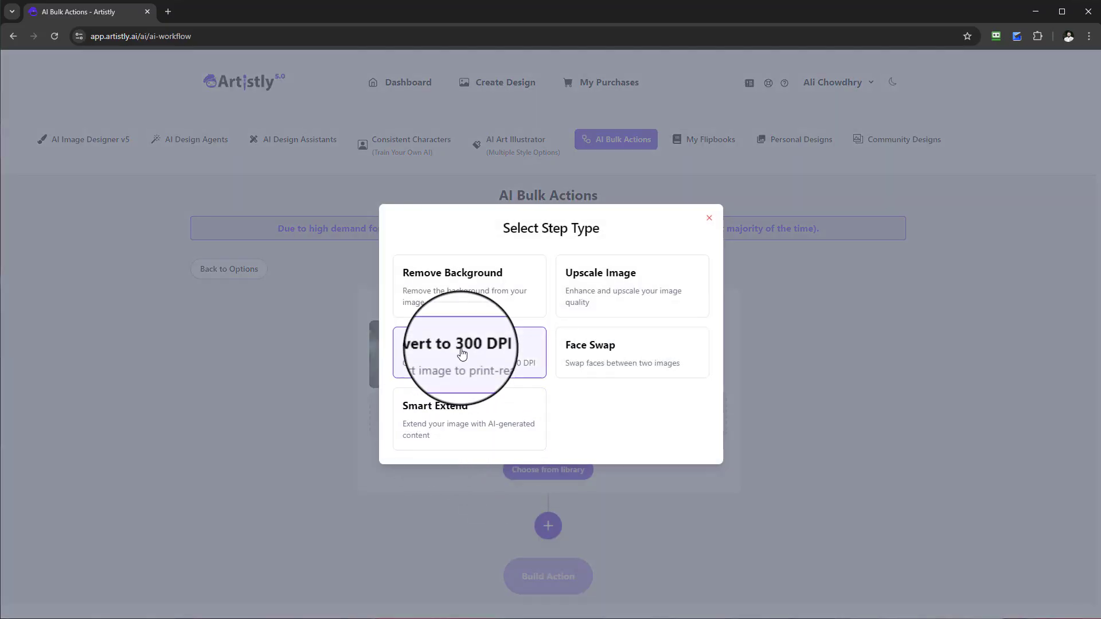
left_click(444, 418)
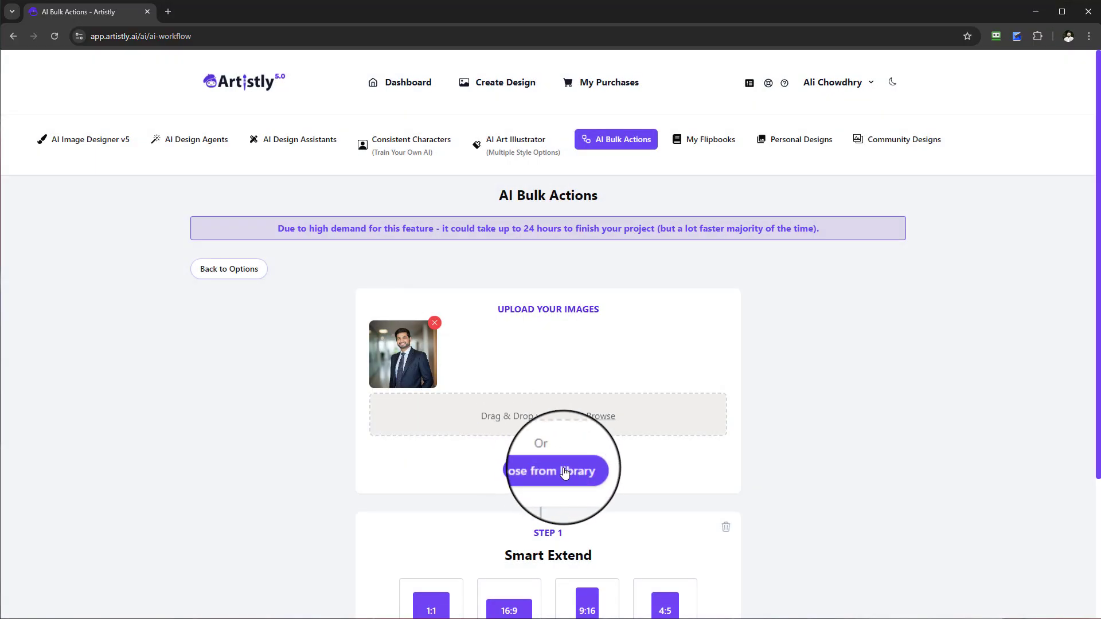
scroll(573, 476, "down", 3)
left_click(580, 449)
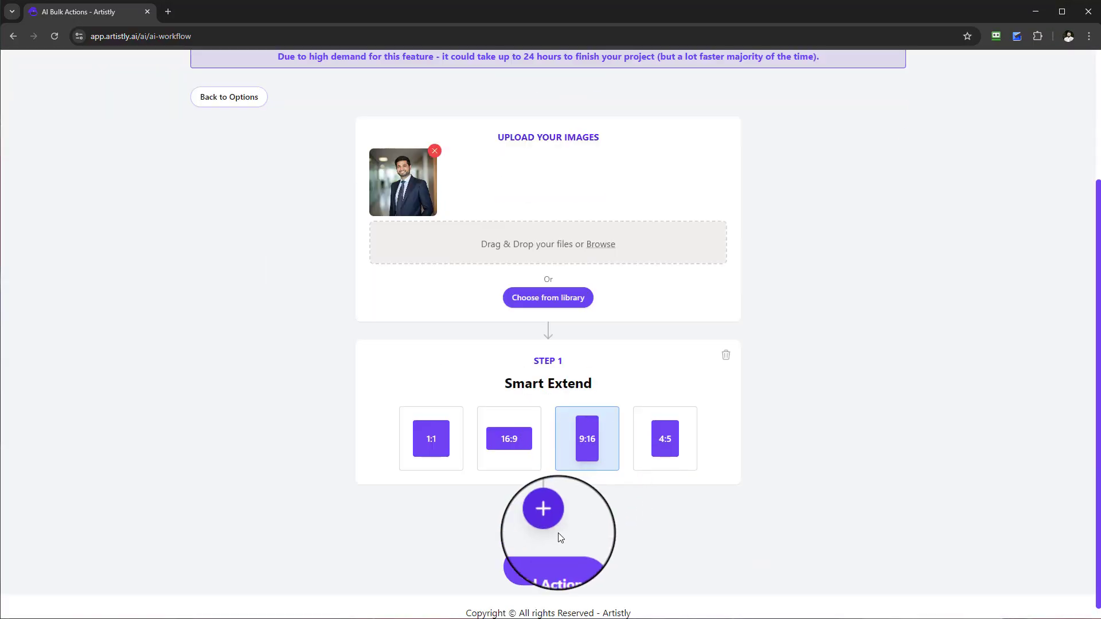
Title the action "Mobile 2" and build it
left_click(549, 567)
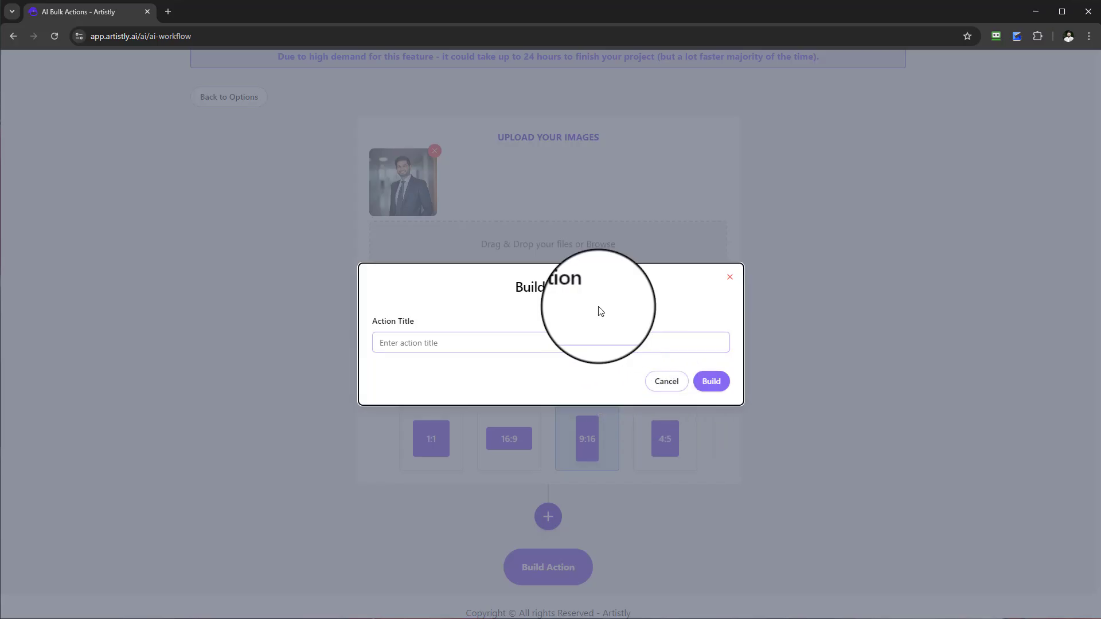
left_click(596, 343)
key("Caps_Lock")
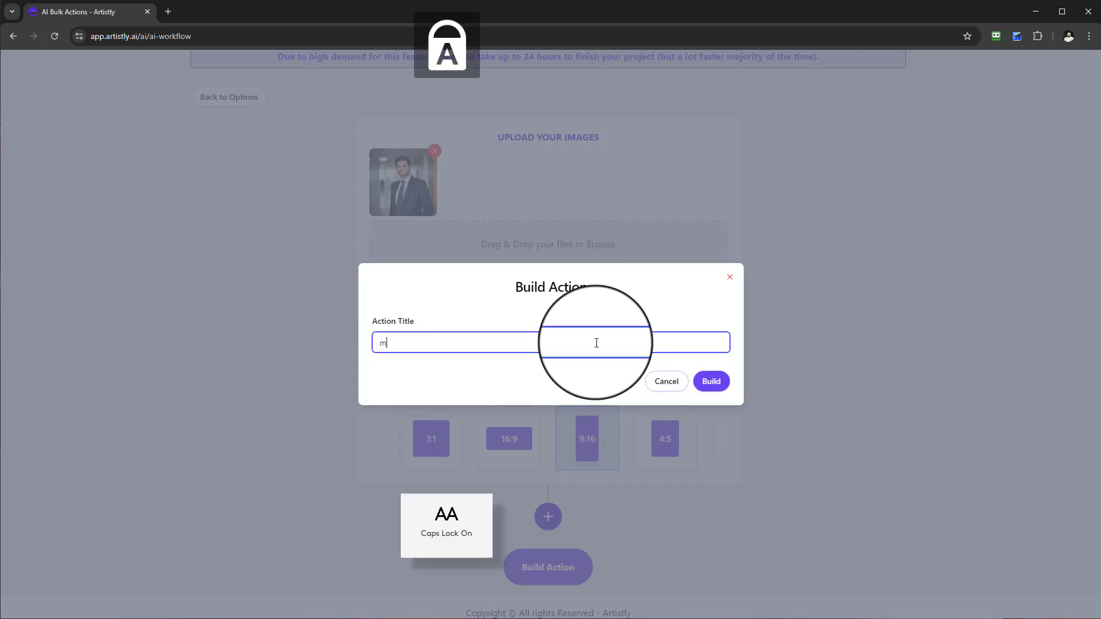
type("mOBILE")
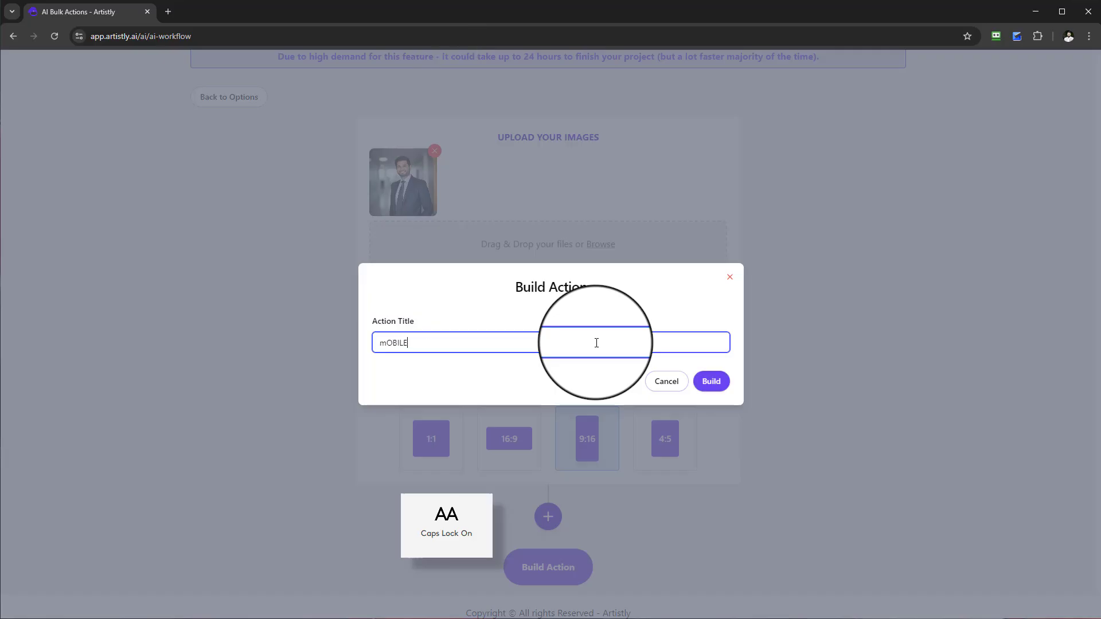
key("BackSpace")
key("BackSpace")
key("BackSpace")
key("Caps_Lock")
type("Mobi")
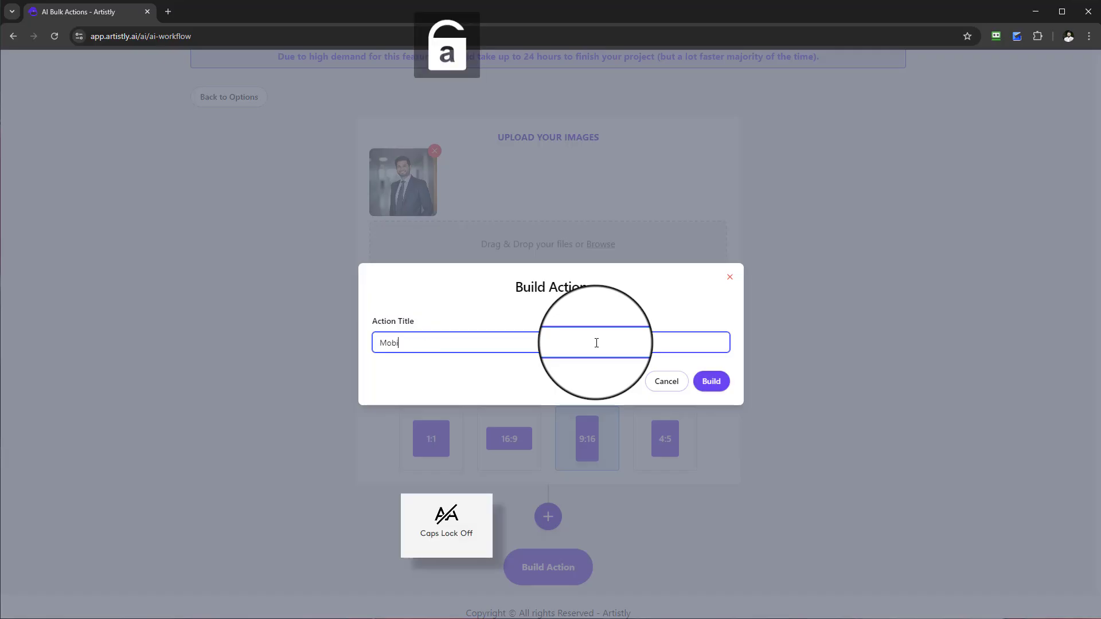
type("le ")
type("1")
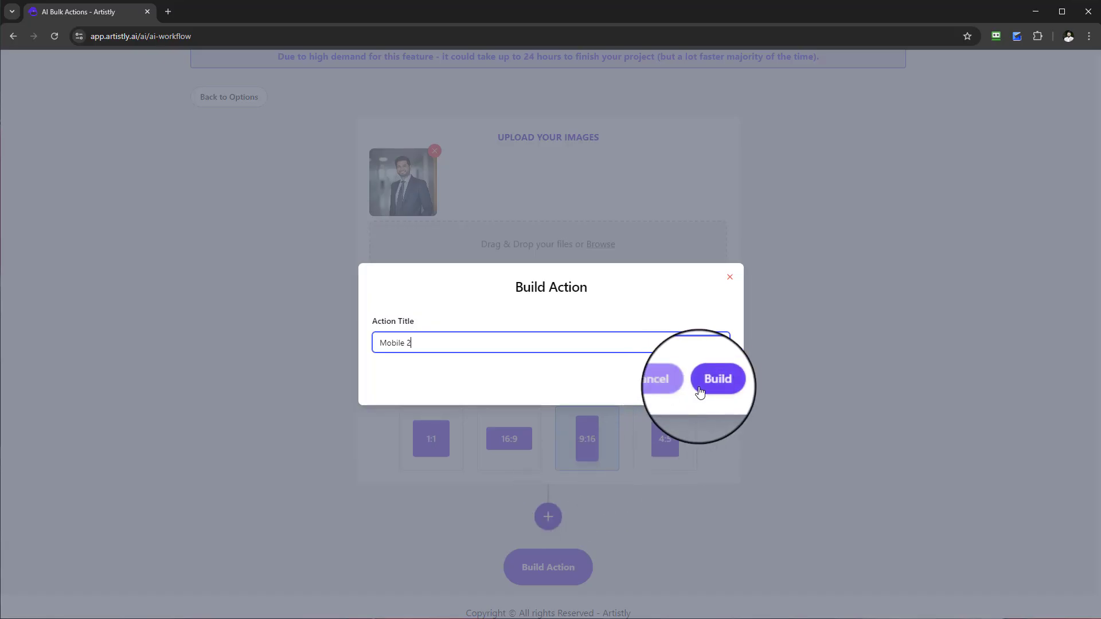
left_click(709, 381)
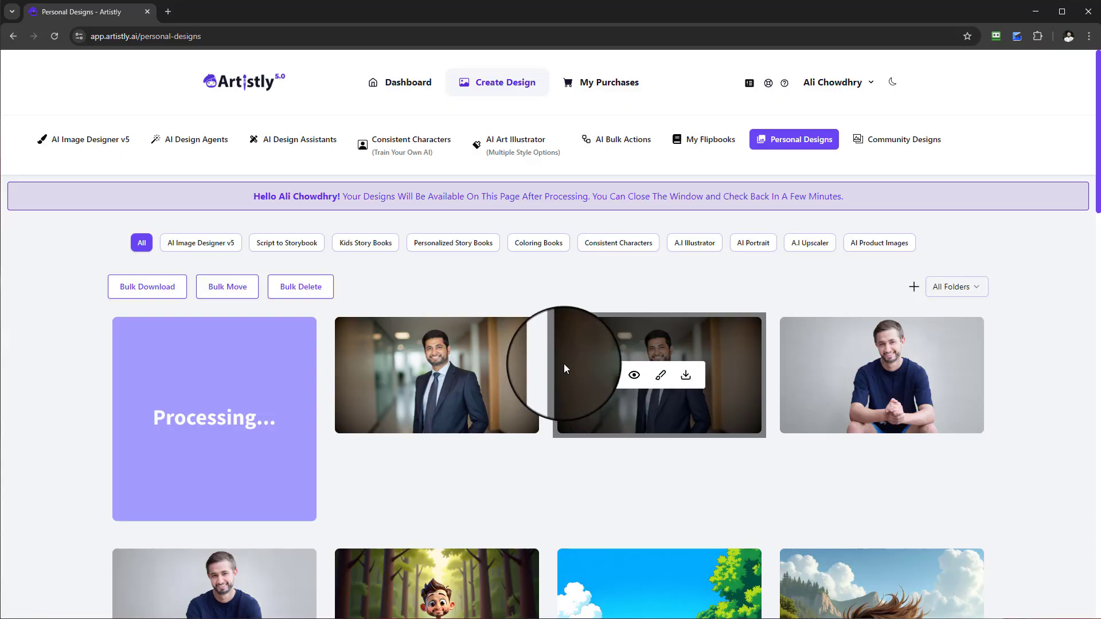
Check the newly built 16:9 and 9:16 designs of the man in the dark suit in Personal Designs
scroll(373, 390, "down", 2)
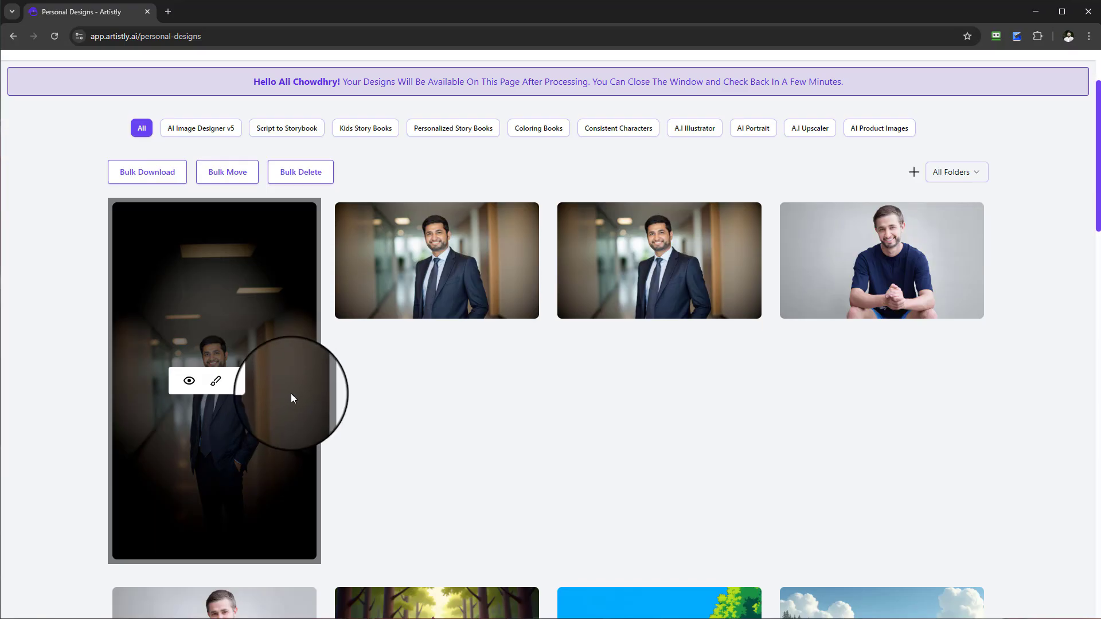
scroll(491, 387, "up", 2)
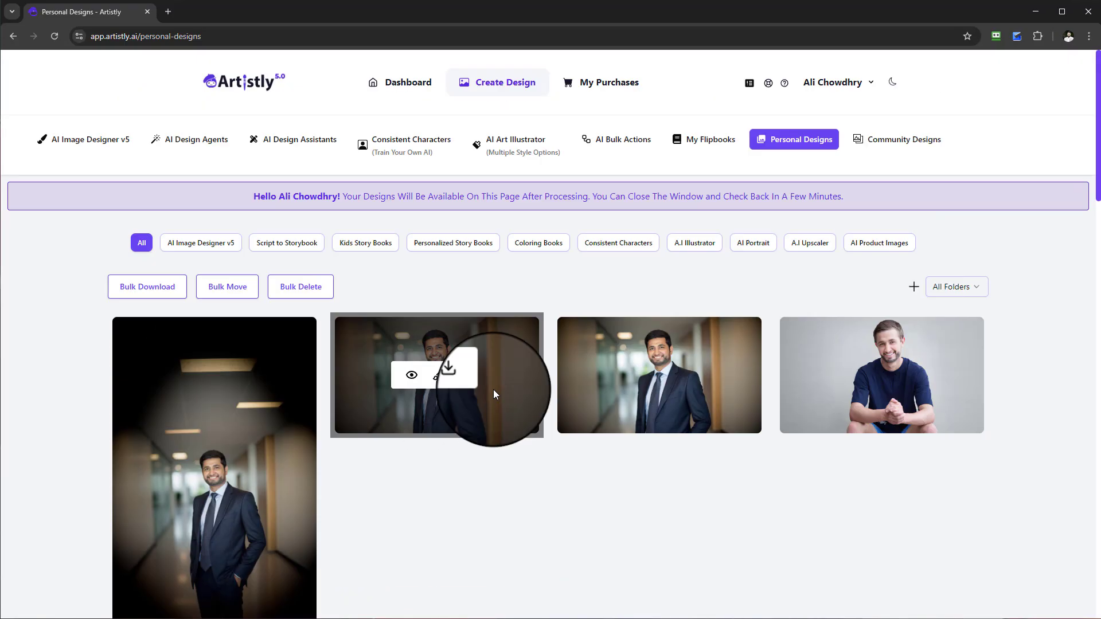
left_click(609, 139)
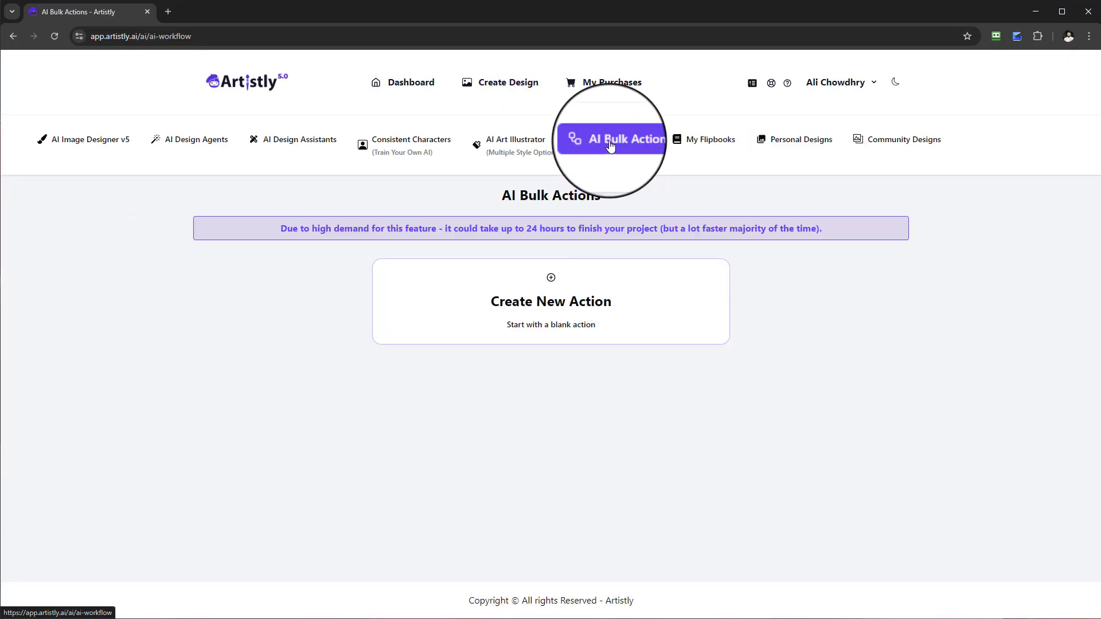
left_click(773, 150)
scroll(354, 351, "down", 3)
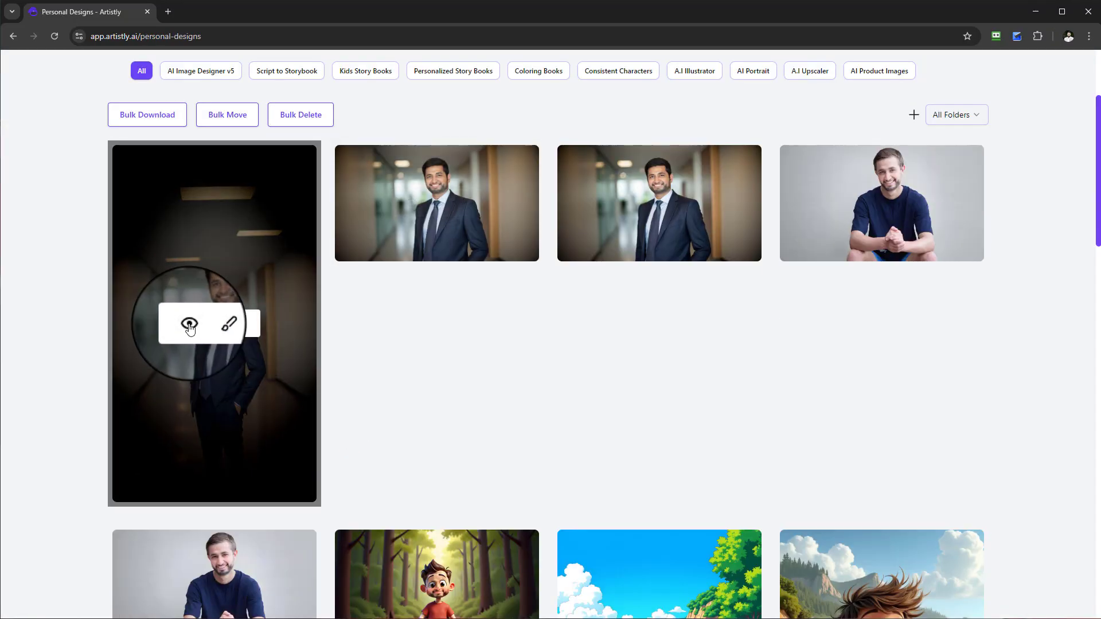
Preview the tall 9:16 design in full and compare it with the wide versions in Personal Designs
left_click(189, 327)
scroll(482, 422, "down", 2)
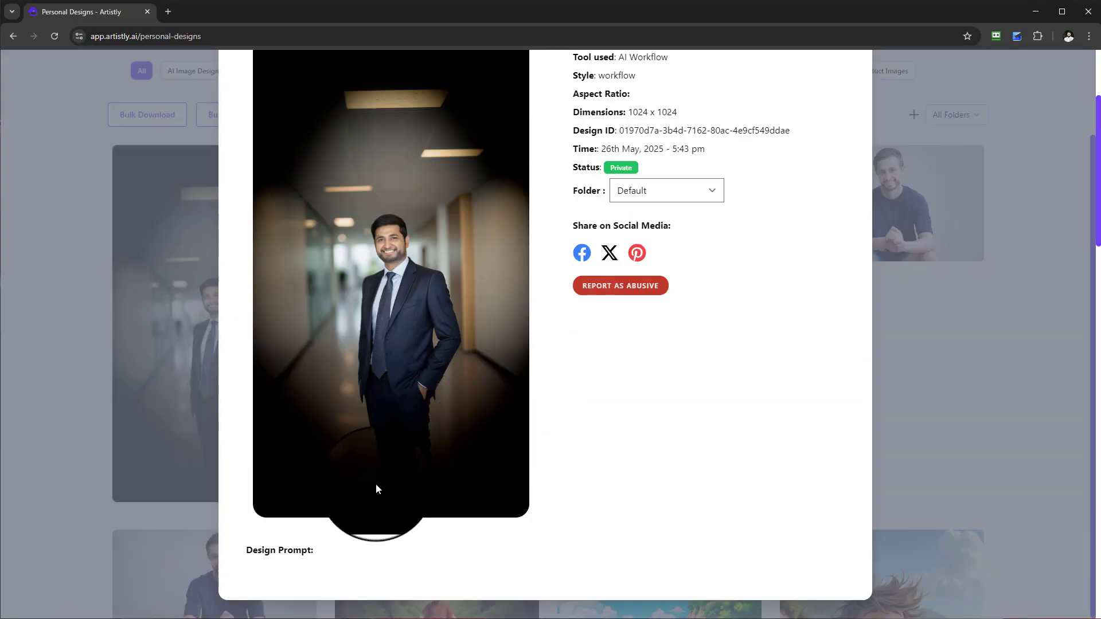
scroll(376, 489, "up", 2)
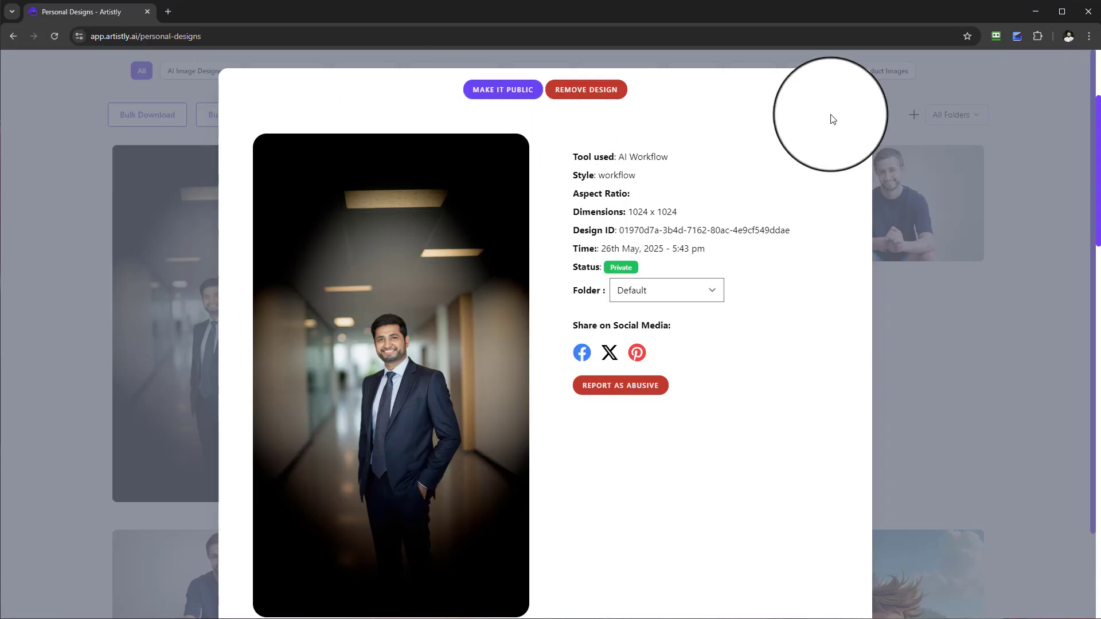
left_click(860, 80)
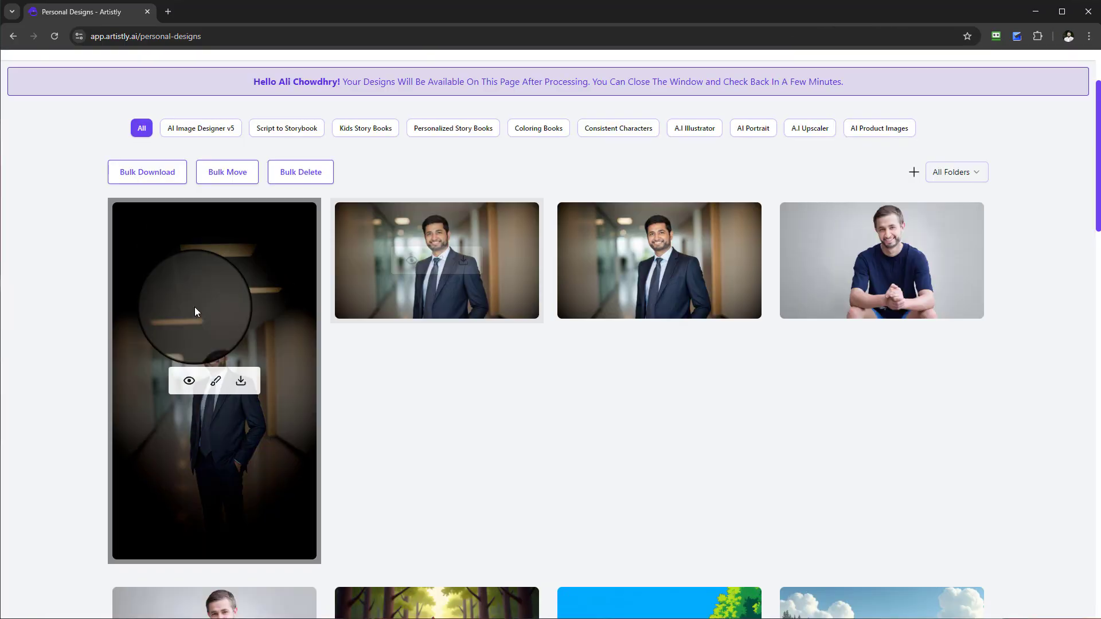
scroll(218, 310, "up", 1)
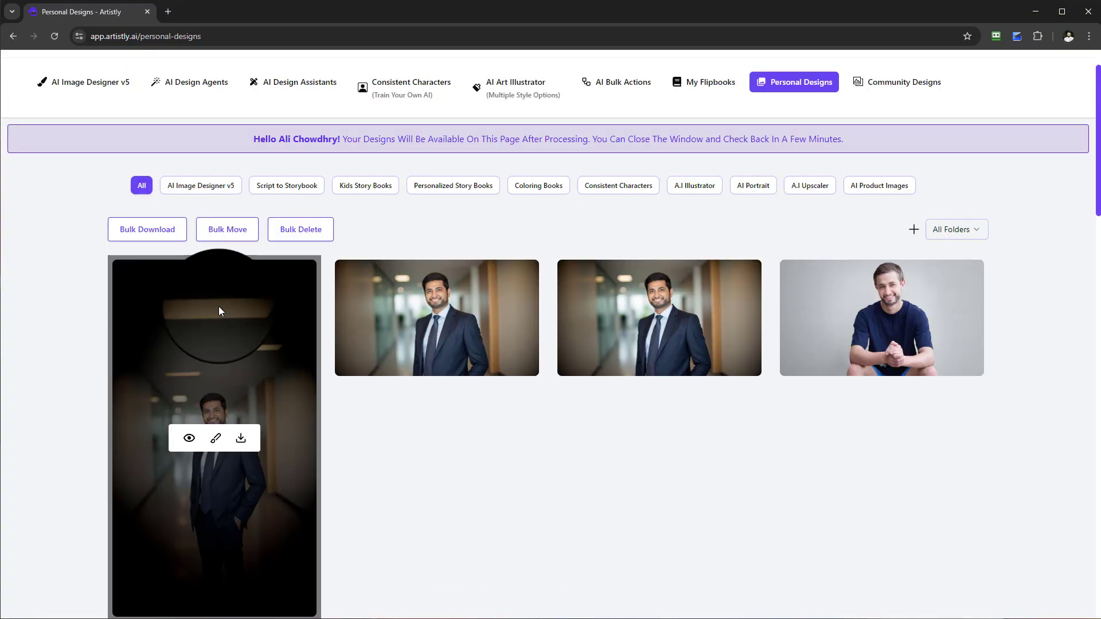
scroll(220, 312, "up", 1)
scroll(286, 425, "down", 2)
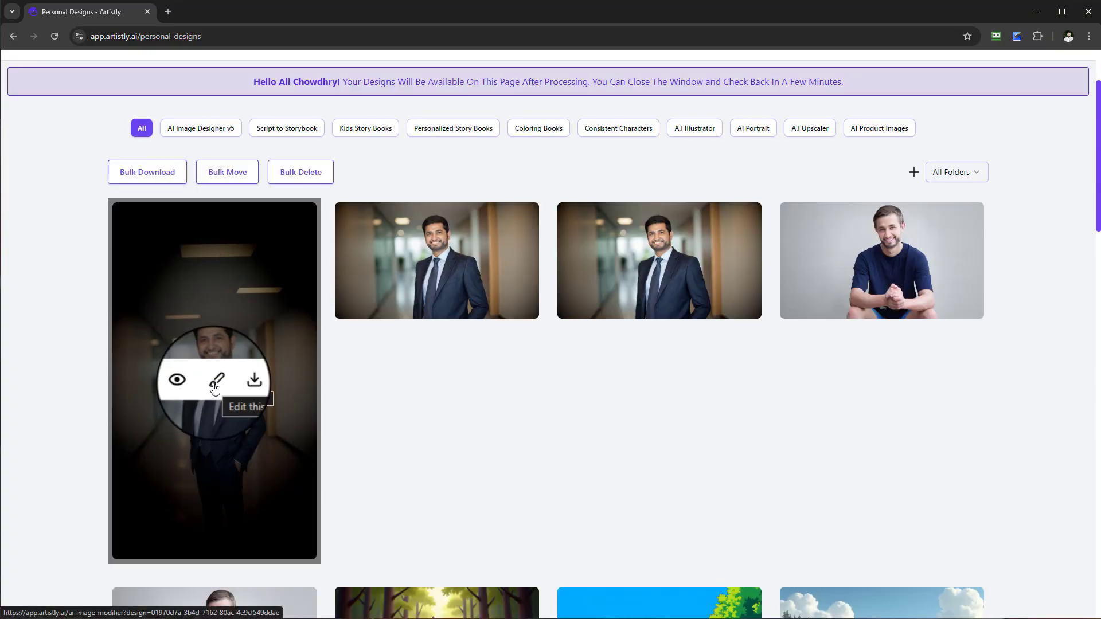
scroll(669, 427, "up", 2)
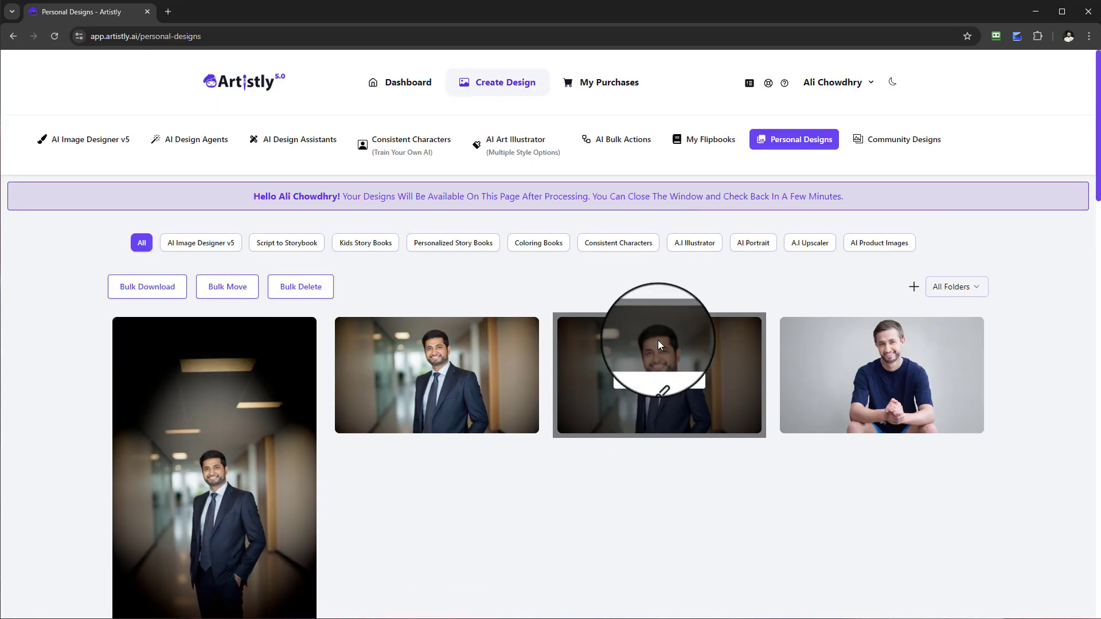
Start a blank action with a Smart Extend step and review its aspect ratio options, including 4:5
left_click(618, 140)
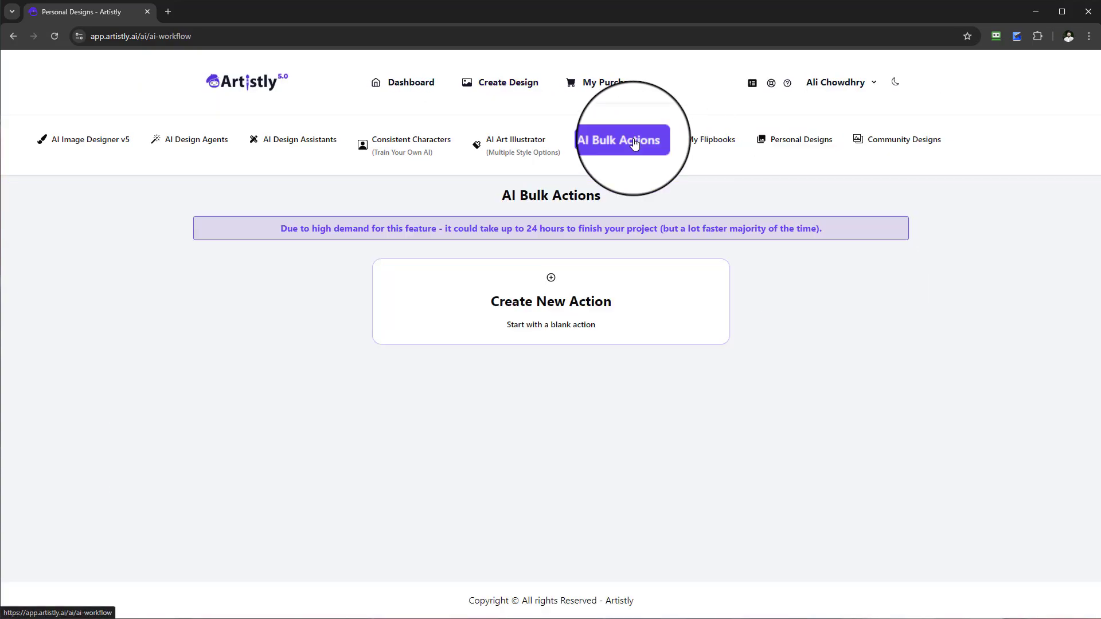
left_click(490, 293)
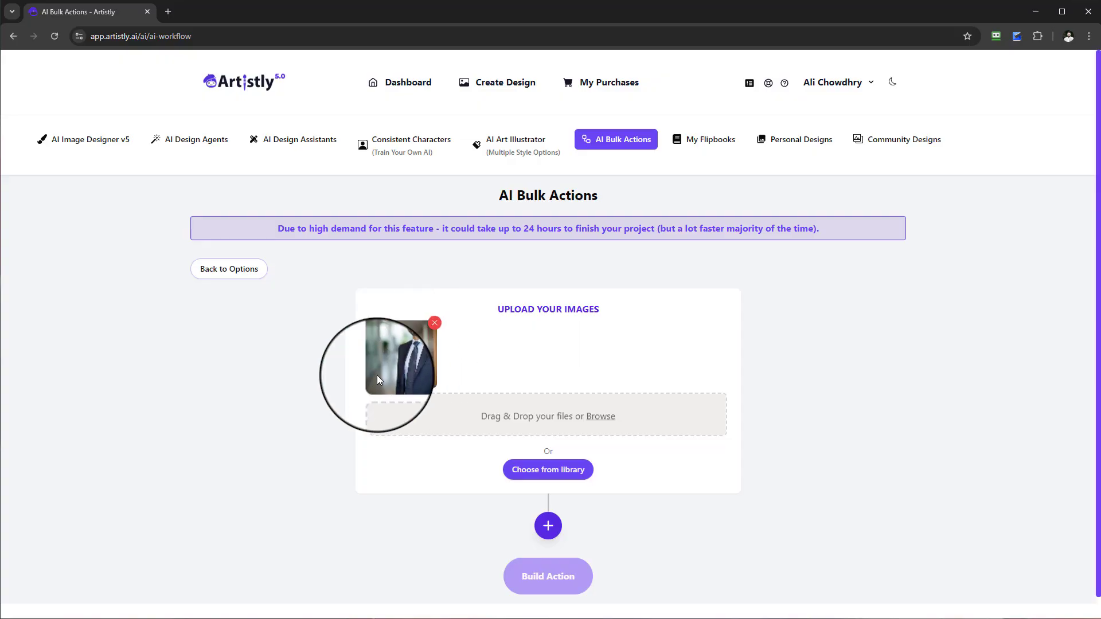
left_click(548, 526)
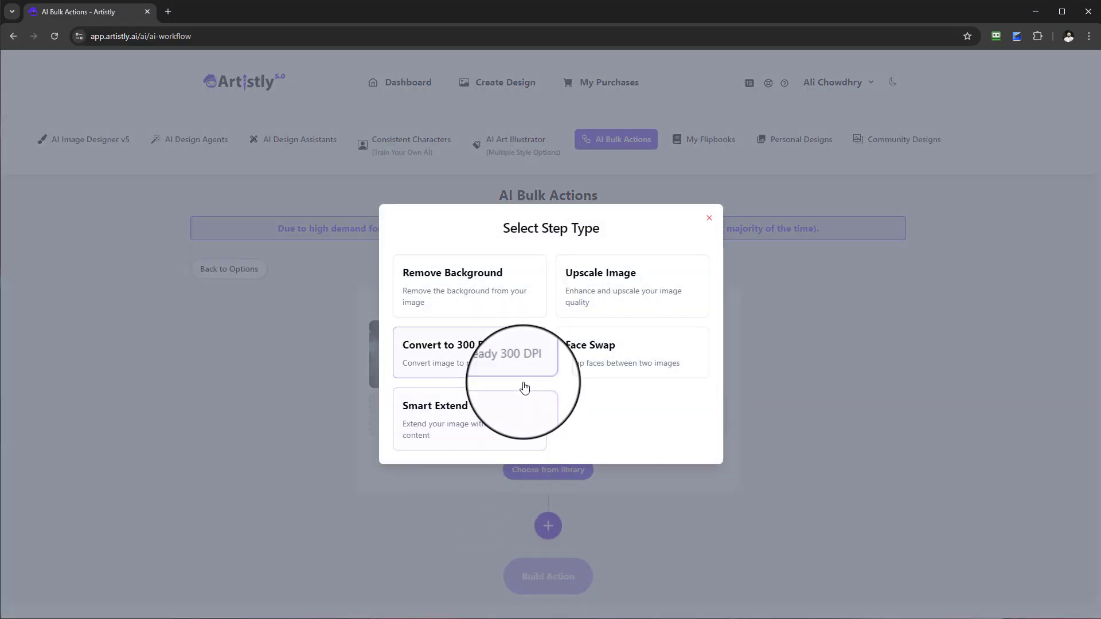
left_click(489, 436)
scroll(457, 388, "down", 3)
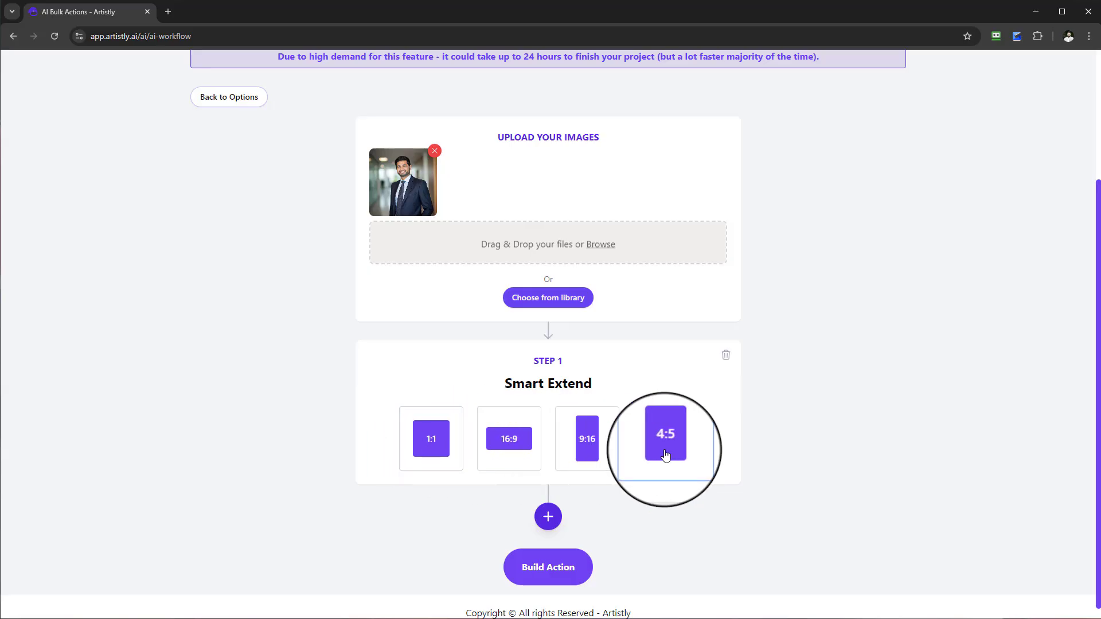
scroll(654, 339, "up", 3)
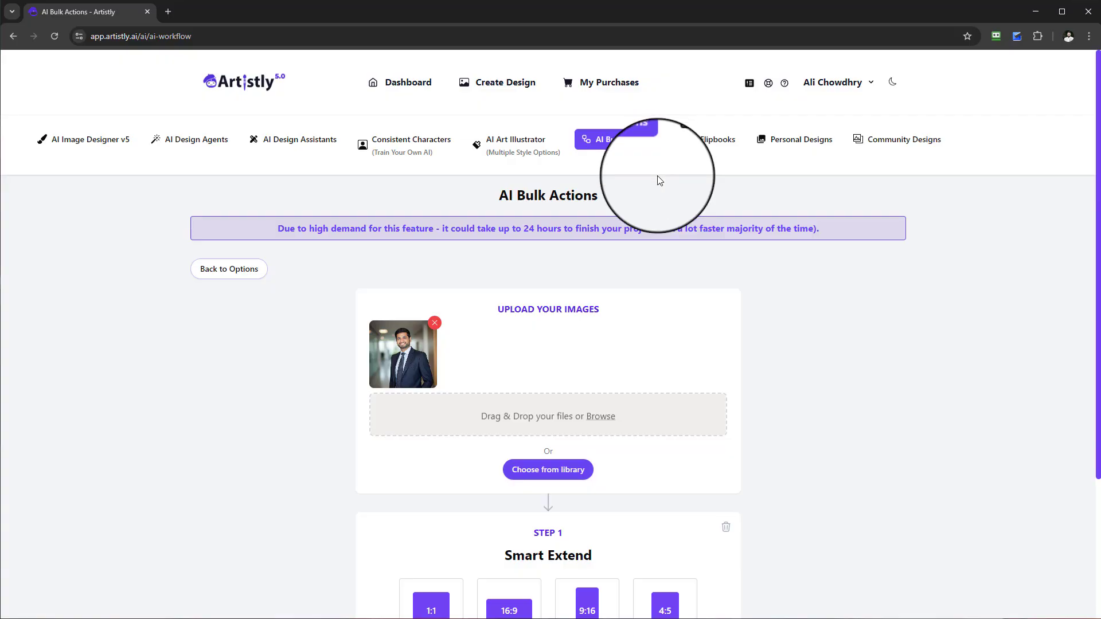
Look over the finished designs in Personal Designs again and return to AI Bulk Actions
left_click(779, 142)
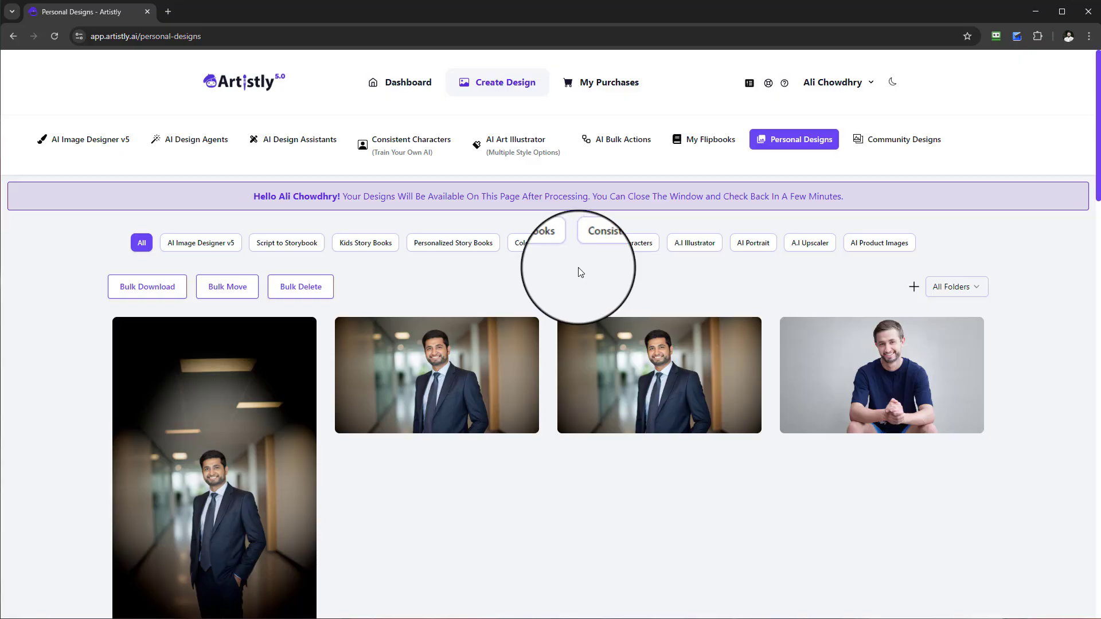
mouse_move(677, 361)
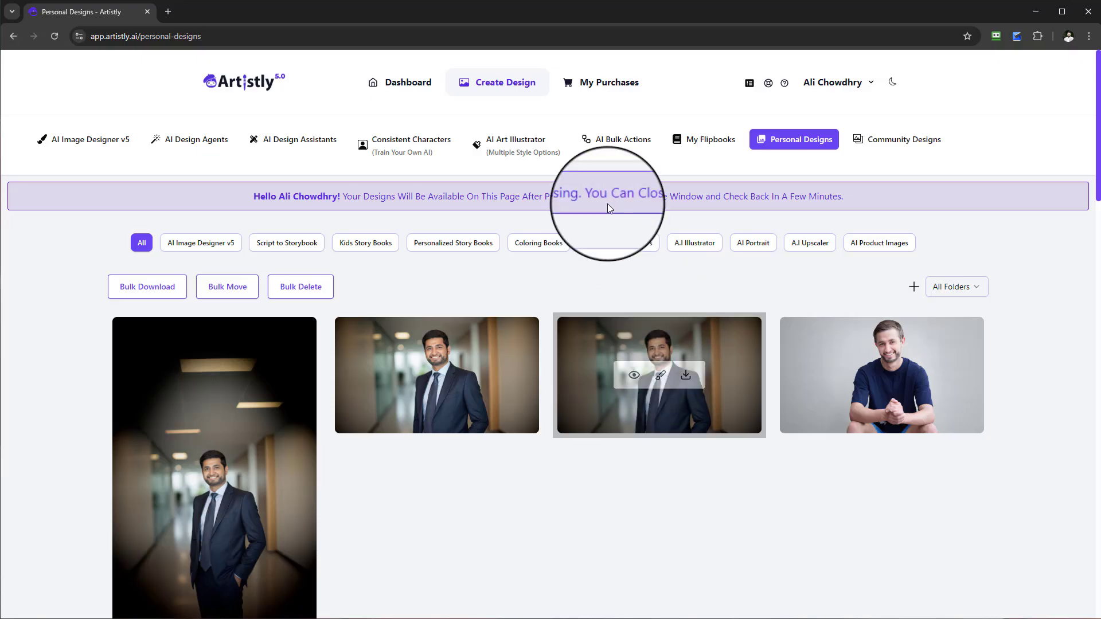
left_click(622, 142)
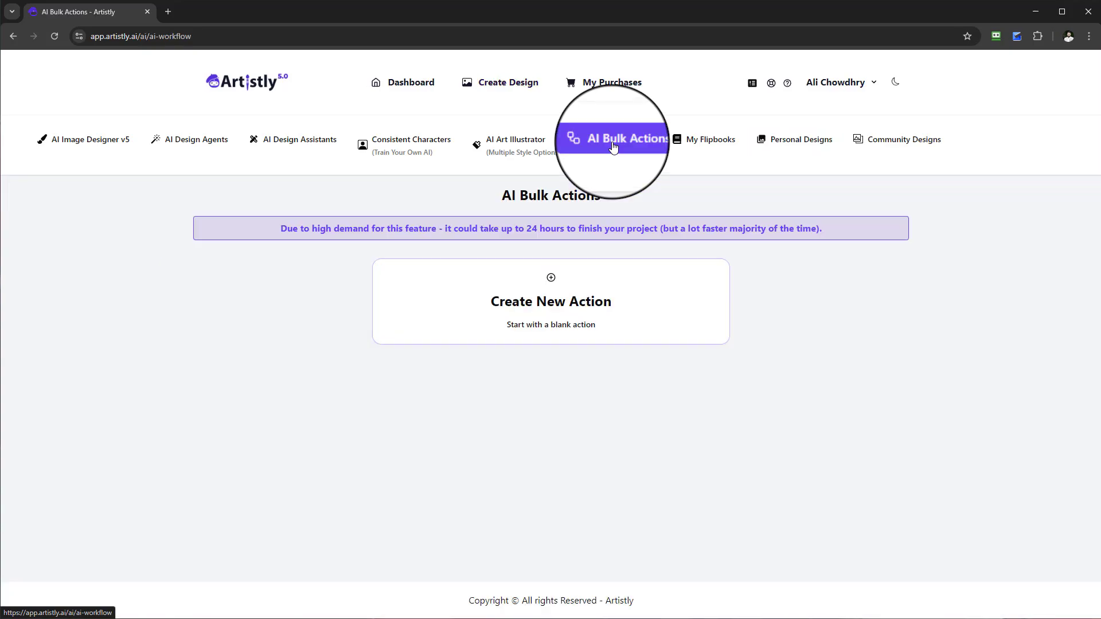
Start a new blank action and review the available step types without adding one
left_click(593, 301)
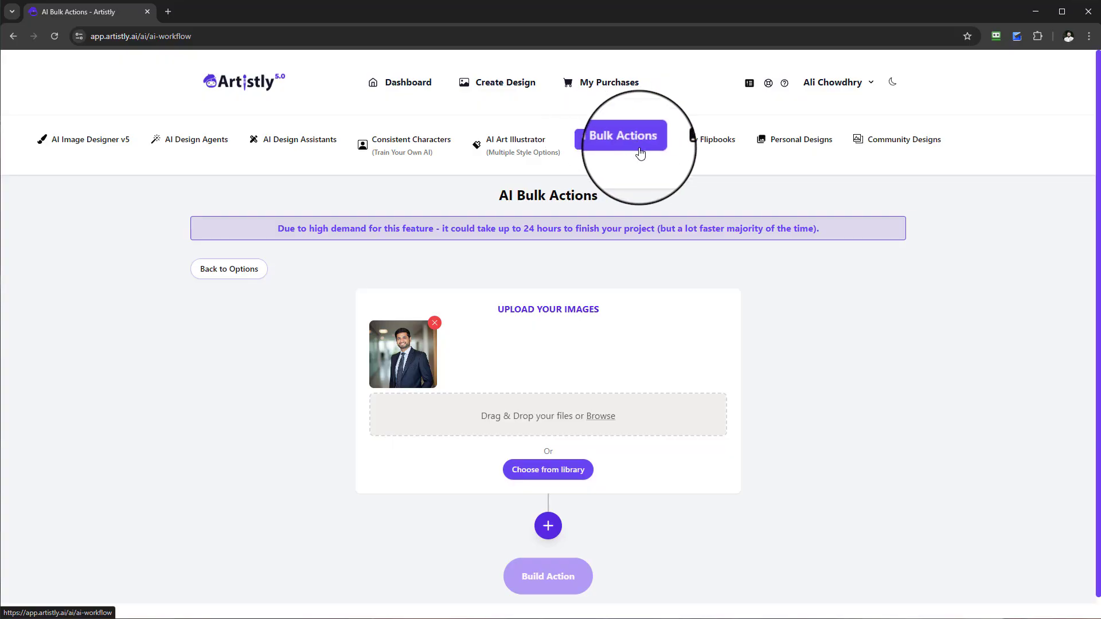
left_click(548, 525)
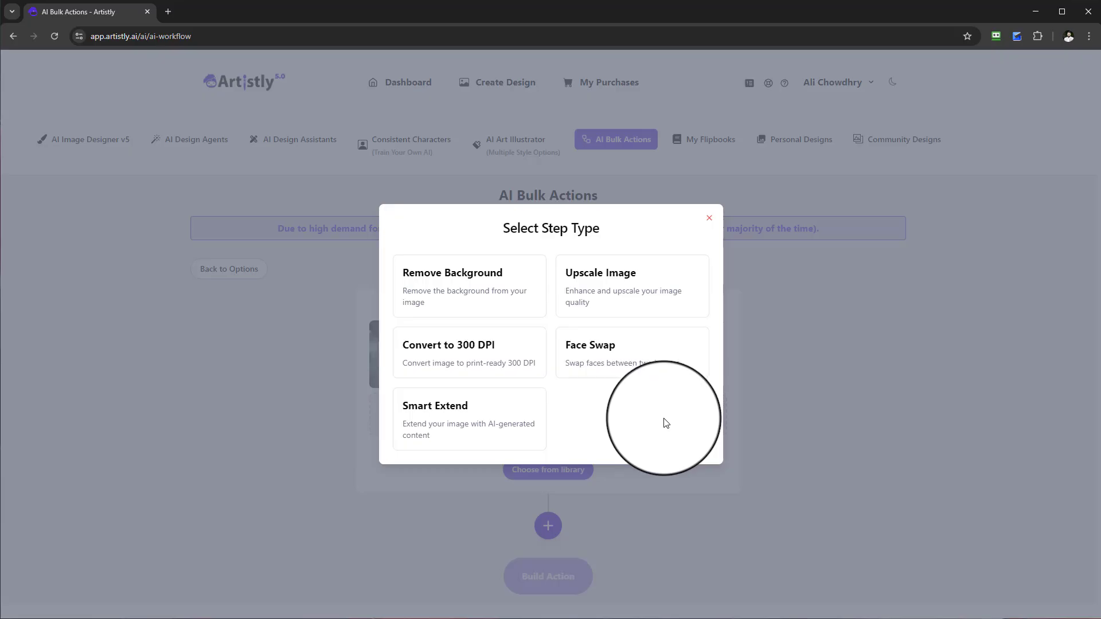
left_click(710, 218)
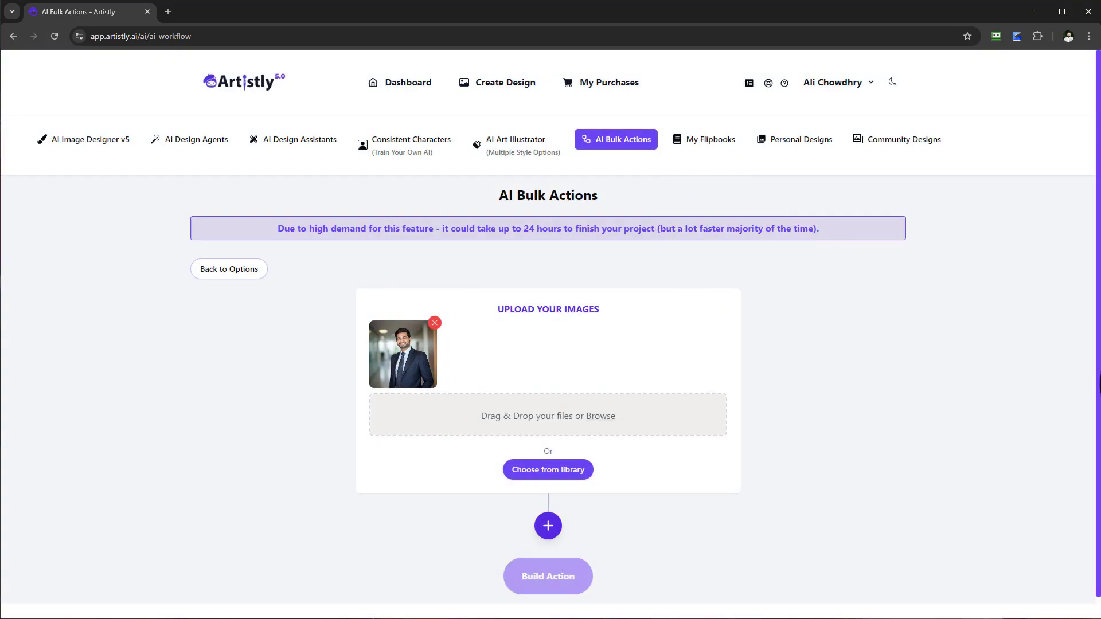